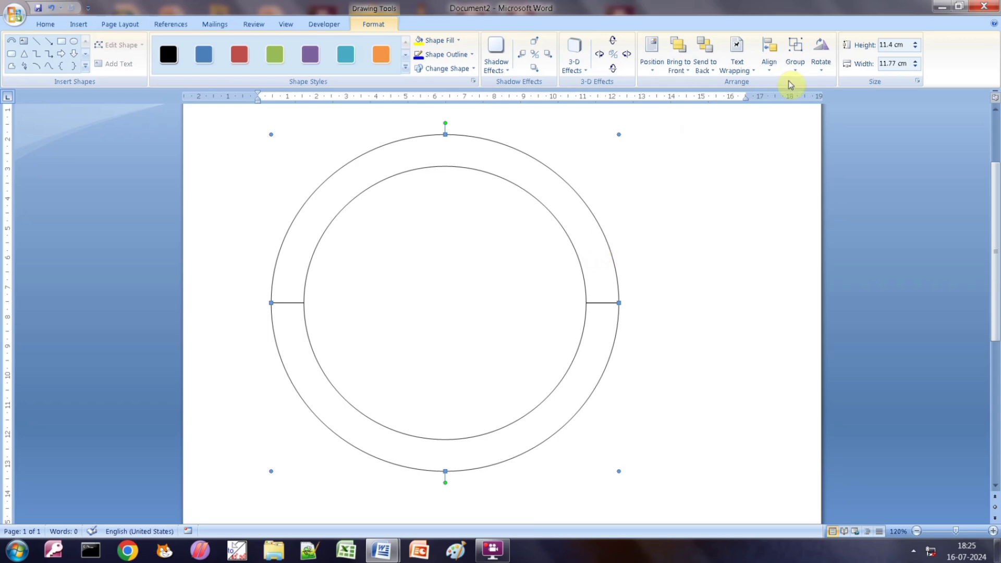
Rotate the split ring left by 90° and stretch it horizontally to about 11.79 cm
{"action": "left_click", "coordinate": [821, 51]}
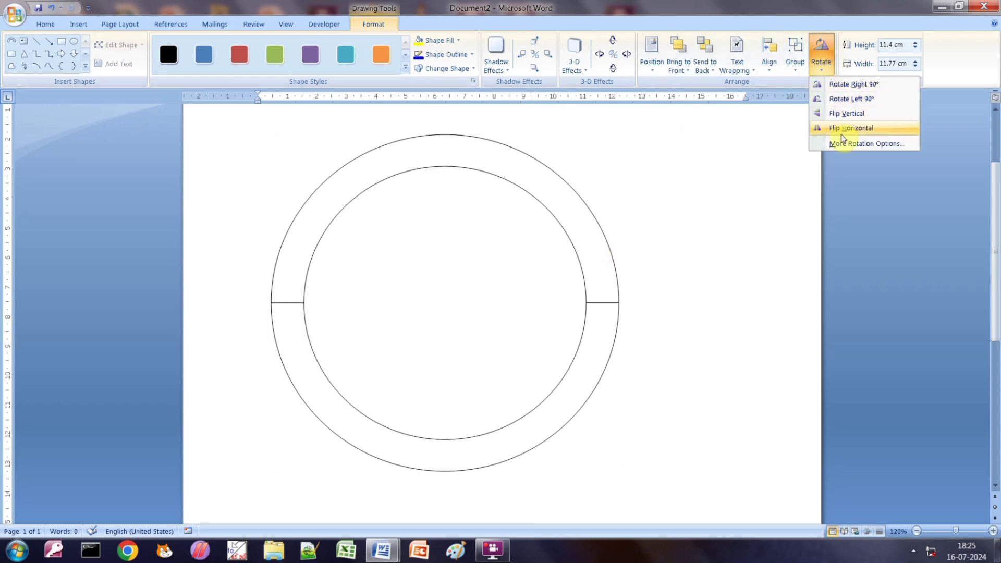
{"action": "left_click", "coordinate": [862, 101]}
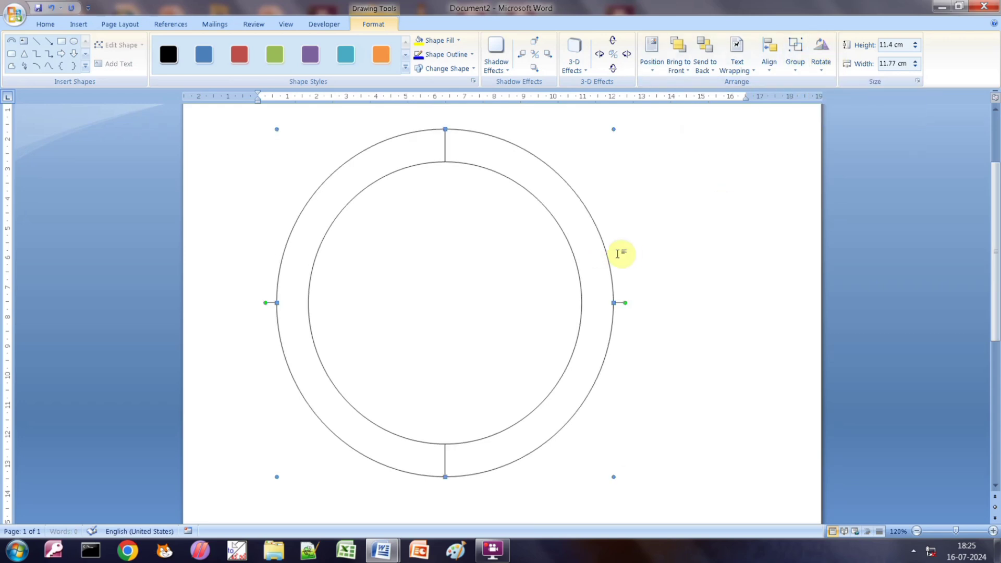
{"action": "left_click_drag", "start_coordinate": [614, 302], "coordinate": [626, 302]}
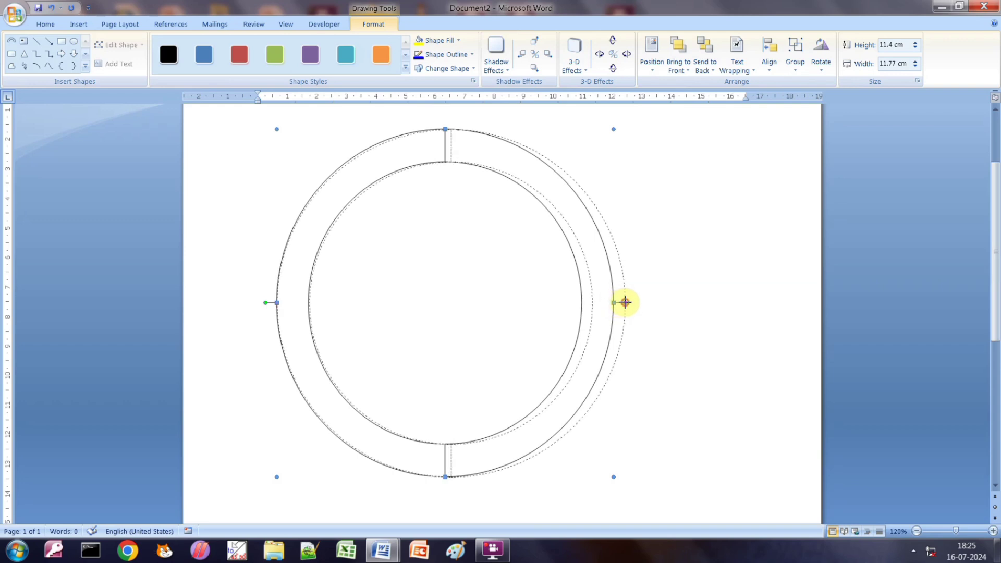
Move the right half of the ring to the right until the gap between the halves is about 4 cm
{"action": "left_click", "coordinate": [641, 258]}
{"action": "left_click", "coordinate": [585, 245]}
{"action": "left_click_drag", "start_coordinate": [651, 245], "coordinate": [583, 246]}
{"action": "key", "text": "Right"}
{"action": "key", "text": "Right"}
{"action": "key", "text": "Right"}
{"action": "key", "text": "Right"}
{"action": "key", "text": "Right"}
{"action": "key", "text": "Right"}
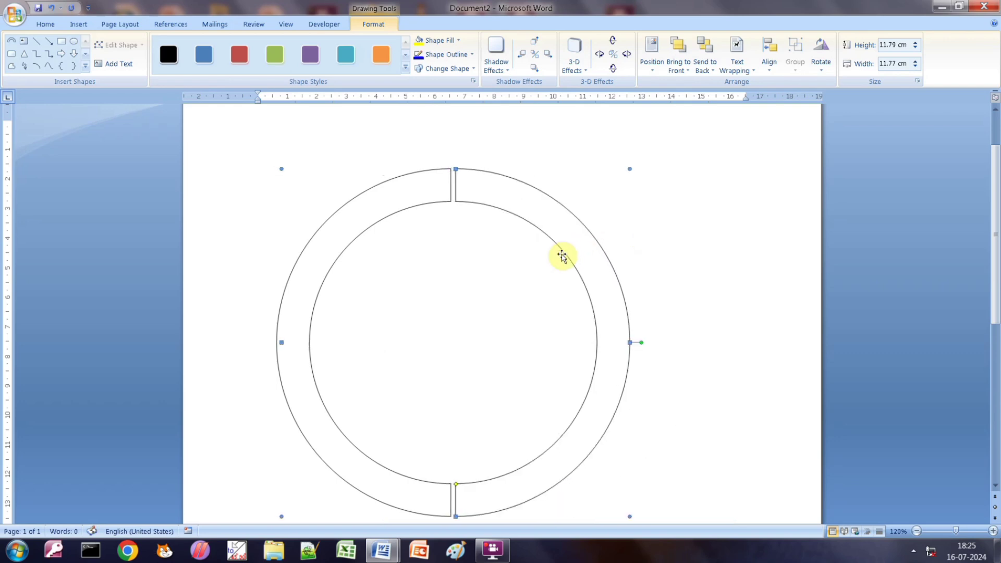
{"action": "key", "text": "Right"}
{"action": "key", "text": "Right"}
{"action": "key", "text": "Right"}
{"action": "key", "text": "Right"}
{"action": "key", "text": "Right"}
{"action": "key", "text": "Right"}
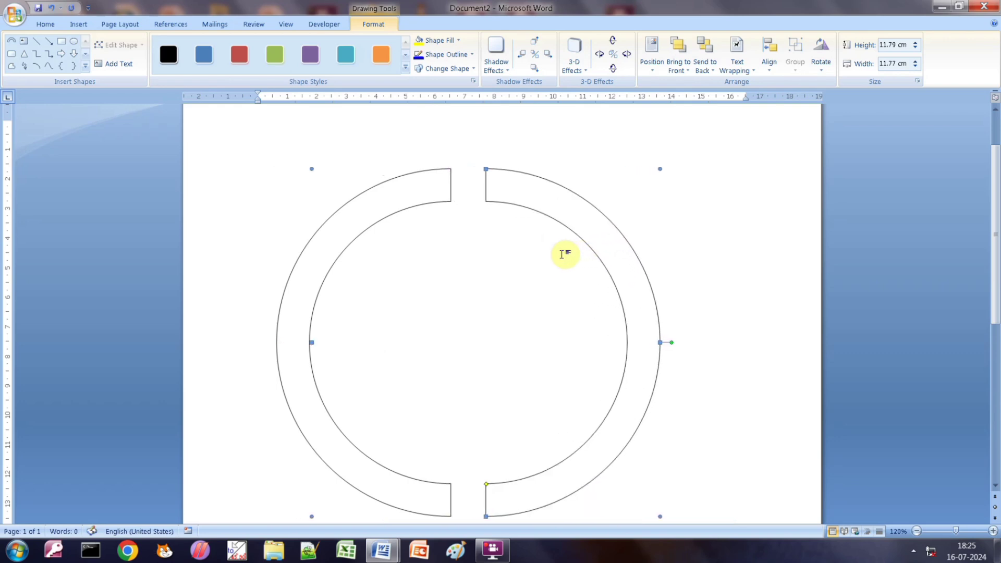
{"action": "key", "text": "Right"}
{"action": "key", "text": "Right"}
{"action": "key", "text": "Right"}
{"action": "key", "text": "Right"}
{"action": "key", "text": "Right"}
{"action": "key", "text": "Right"}
{"action": "key", "text": "Right"}
{"action": "key", "text": "Right"}
{"action": "key", "text": "Right"}
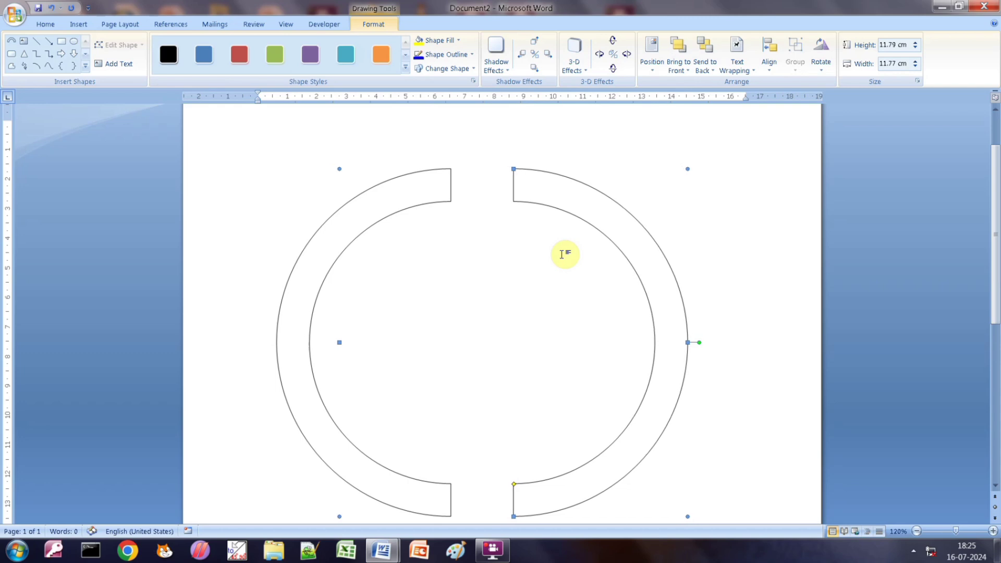
{"action": "key", "text": "Right"}
{"action": "key", "text": "Right"}
{"action": "key", "text": "Right"}
{"action": "key", "text": "Right"}
{"action": "key", "text": "Right"}
{"action": "key", "text": "Right"}
{"action": "key", "text": "Right"}
{"action": "key", "text": "Right"}
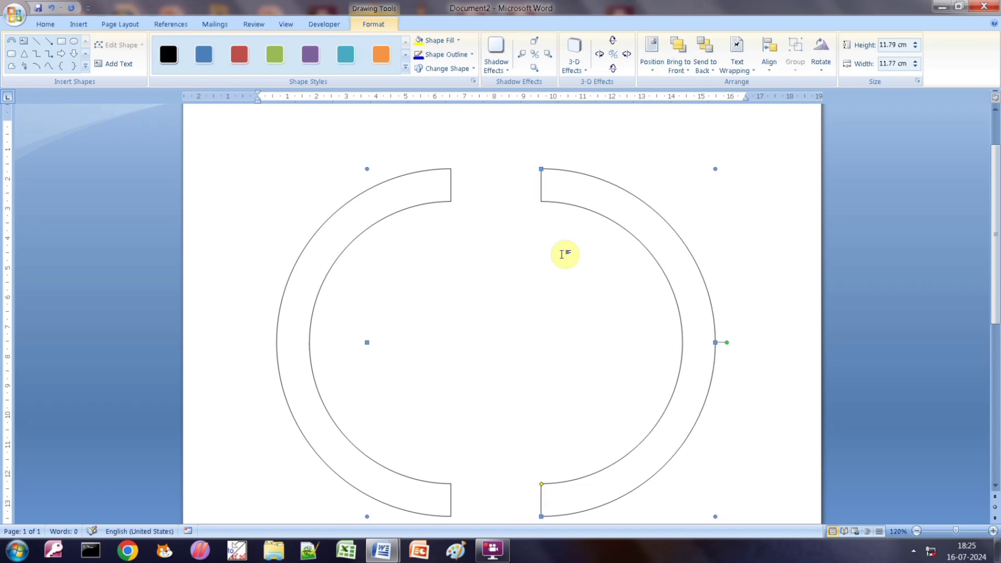
{"action": "key", "text": "Right"}
{"action": "key", "text": "Right"}
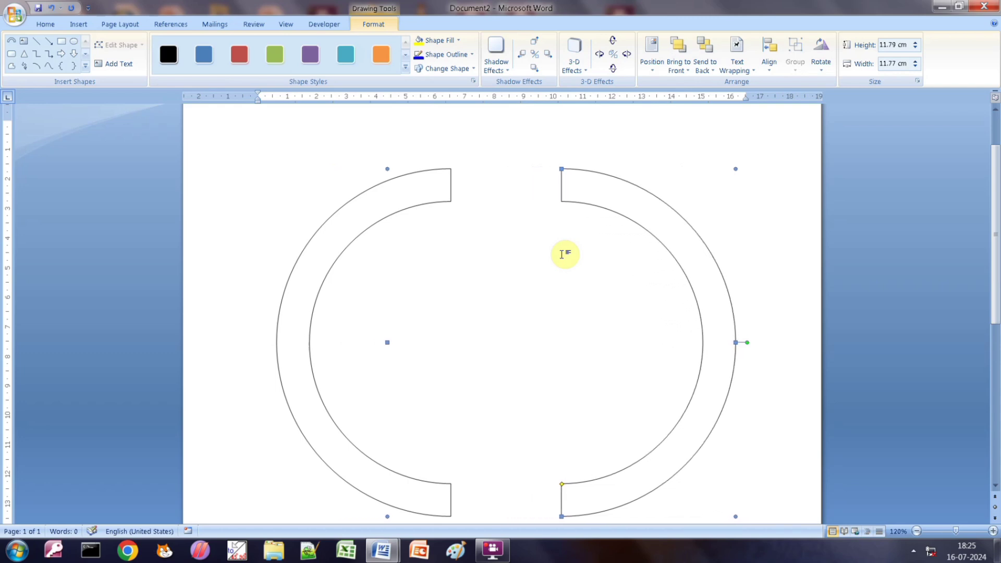
{"action": "key", "text": "Right"}
{"action": "key", "text": "Right"}
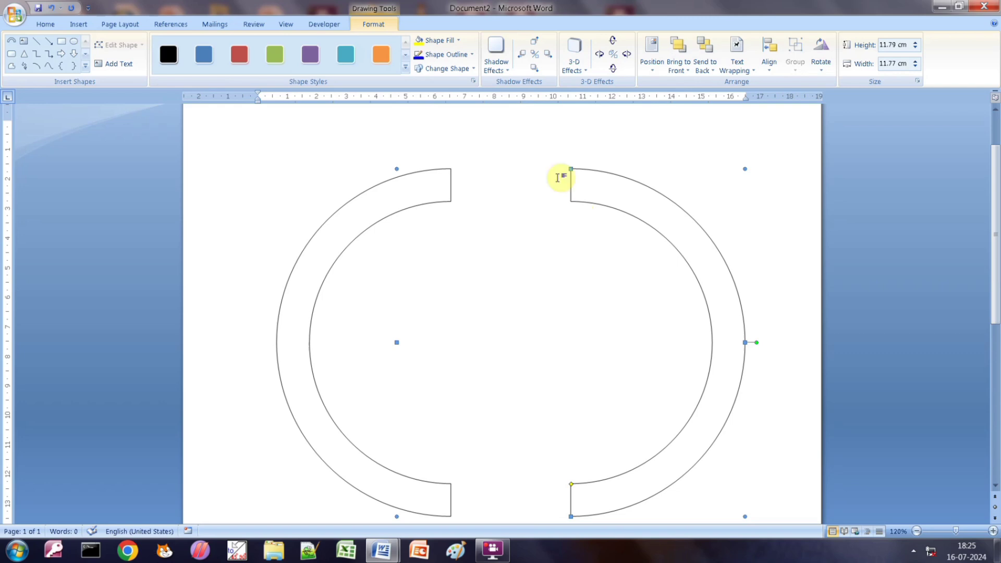
Insert a WordArt in the plain outlined style with the text "U" in Arial Black, size 36
{"action": "left_click", "coordinate": [125, 26]}
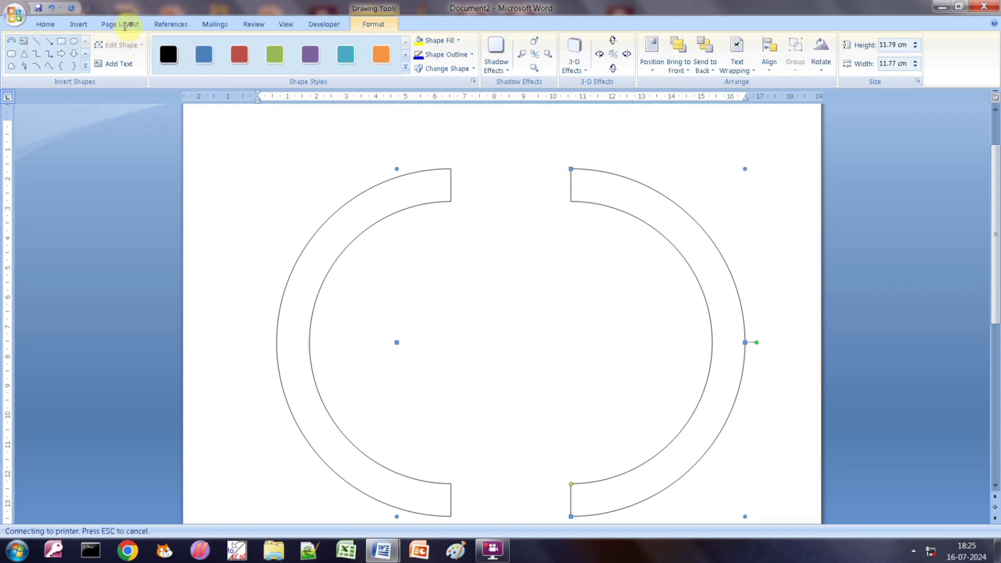
{"action": "left_click", "coordinate": [81, 25]}
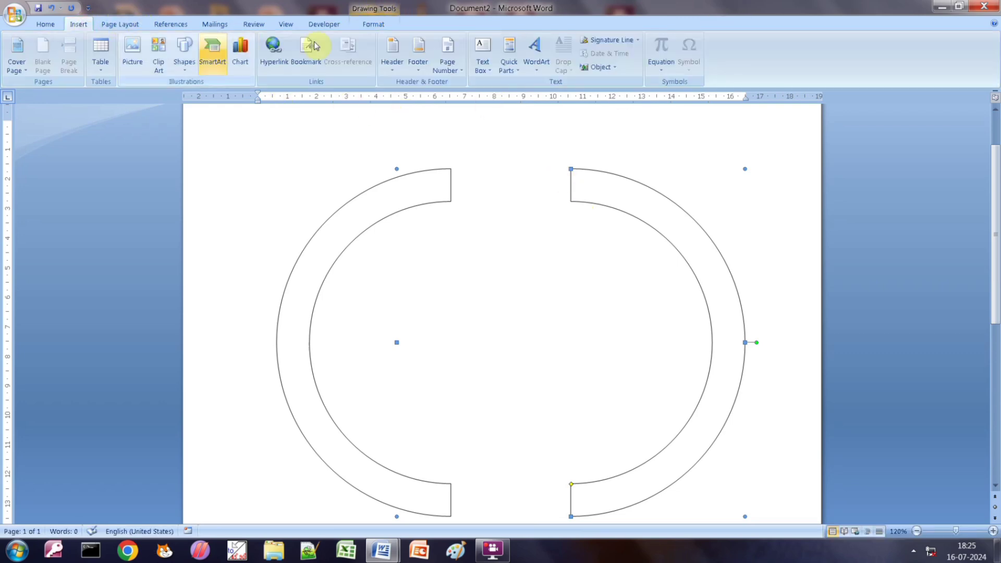
{"action": "left_click", "coordinate": [536, 52]}
{"action": "left_click", "coordinate": [542, 93]}
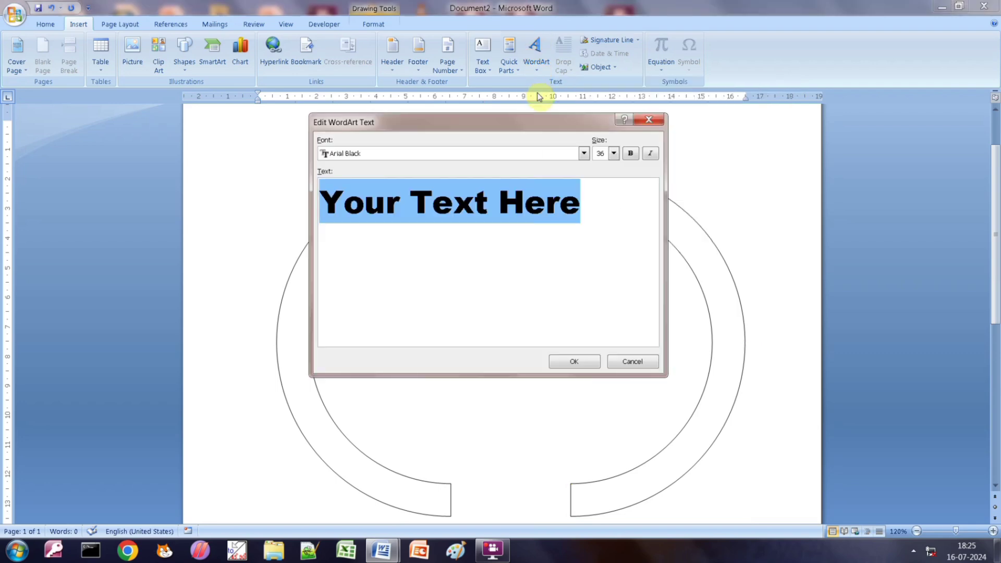
{"action": "type", "text": "U"}
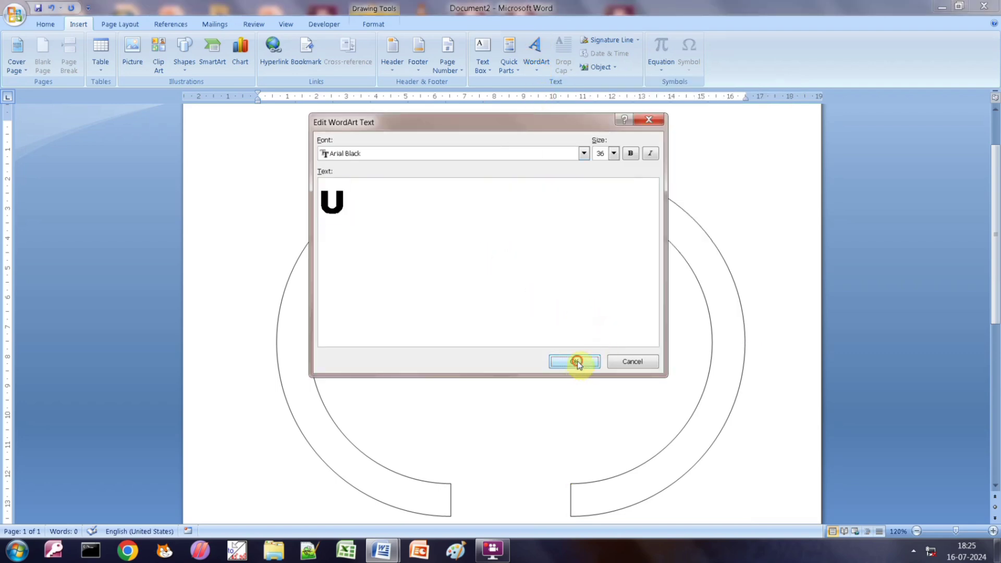
{"action": "left_click", "coordinate": [576, 362]}
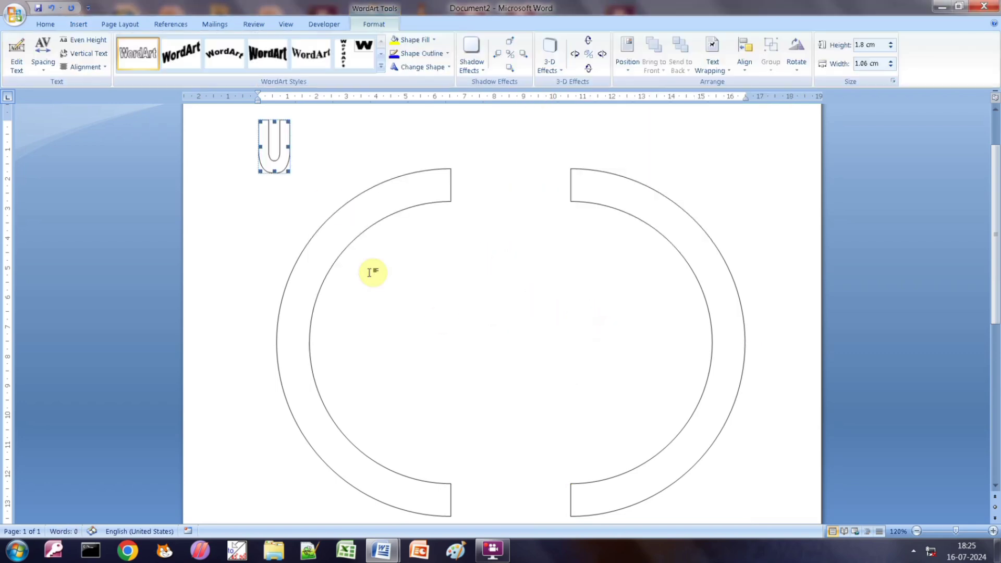
Set the U to In Front of Text, enlarge it to about 4.82 × 4.43 cm and place it inside the left half ring
{"action": "left_click", "coordinate": [712, 52]}
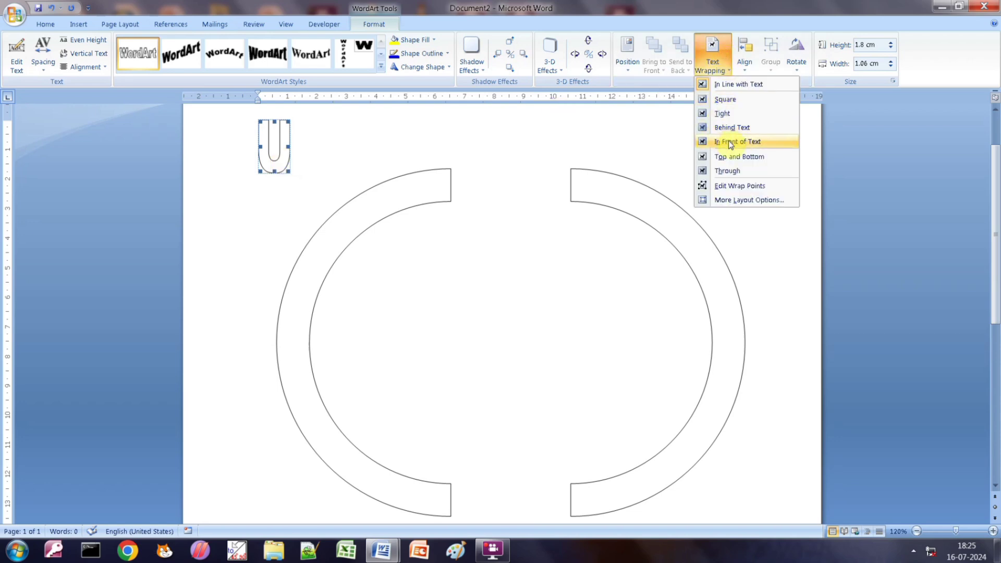
{"action": "left_click", "coordinate": [731, 141]}
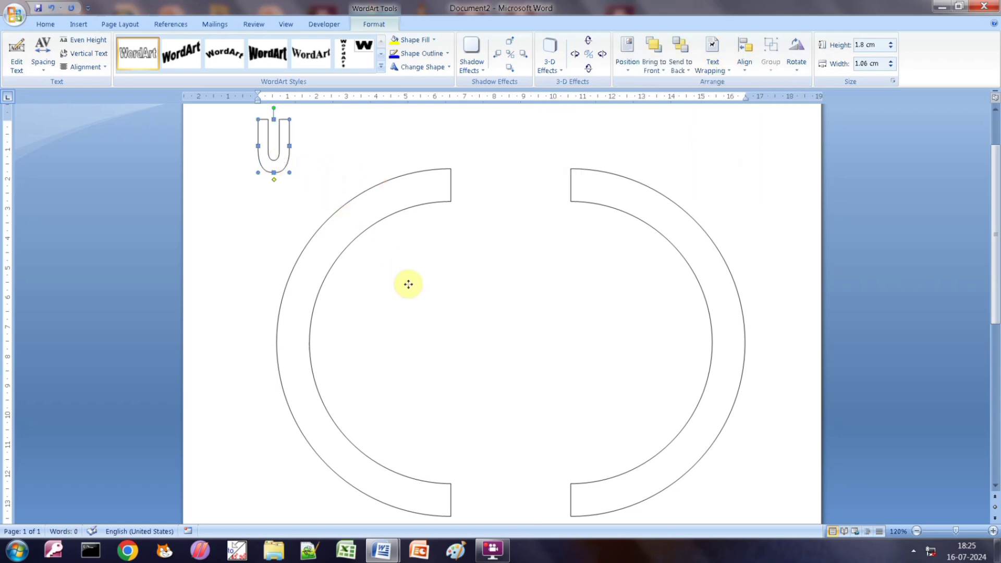
{"action": "left_click_drag", "start_coordinate": [428, 327], "coordinate": [535, 429]}
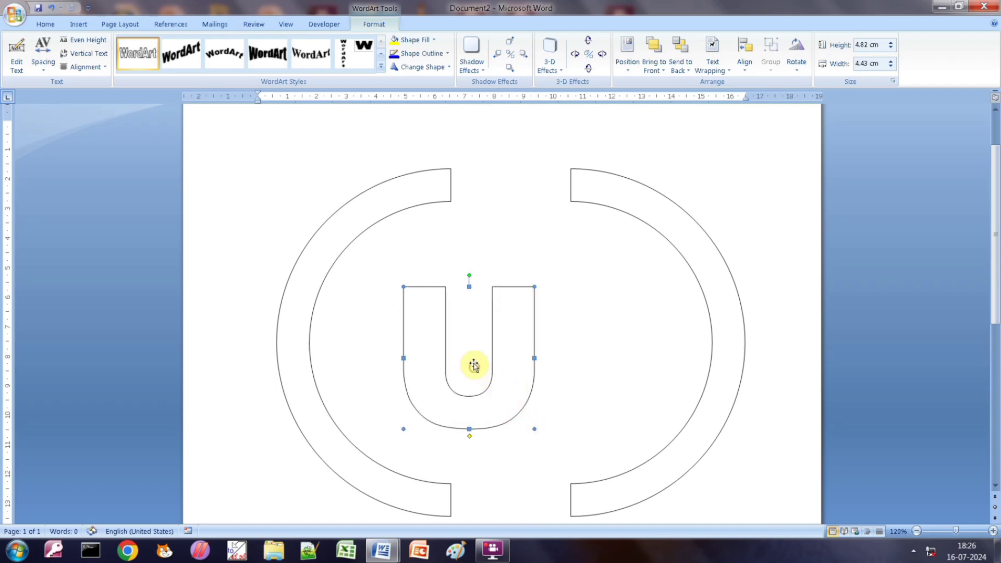
{"action": "left_click_drag", "start_coordinate": [471, 364], "coordinate": [433, 345]}
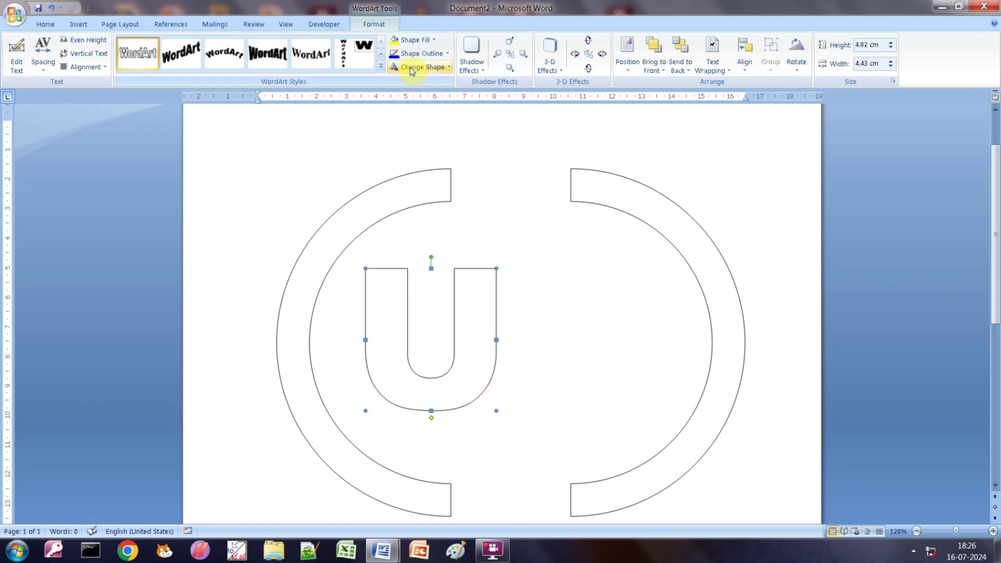
{"action": "left_click", "coordinate": [78, 24]}
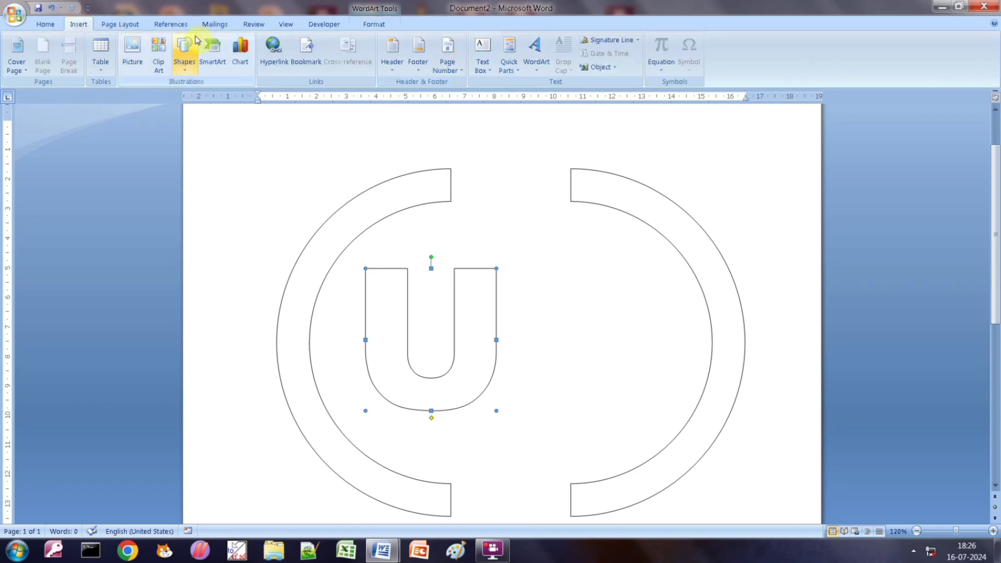
{"action": "left_click", "coordinate": [185, 49]}
{"action": "left_click", "coordinate": [233, 98]}
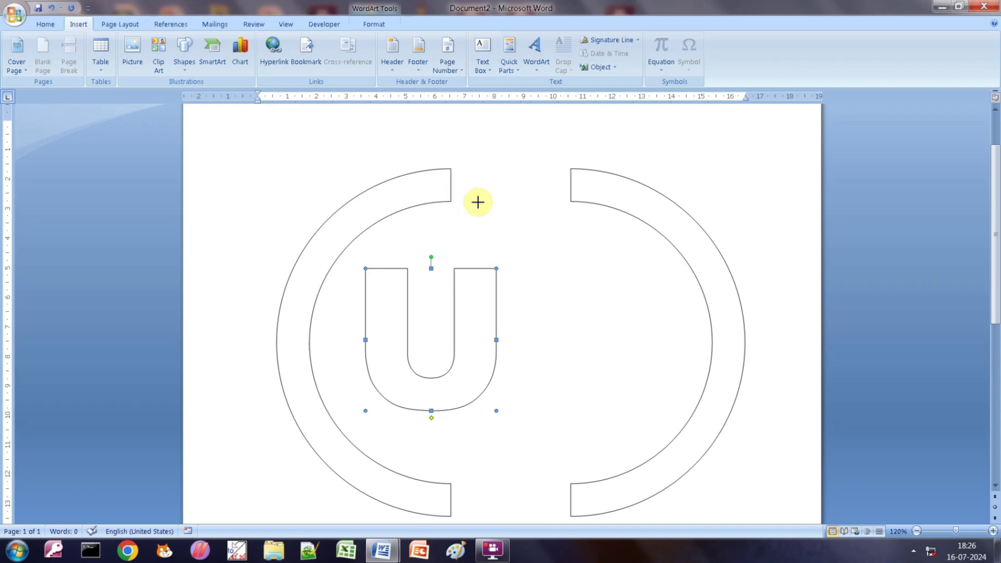
{"action": "left_click_drag", "start_coordinate": [482, 202], "coordinate": [496, 203]}
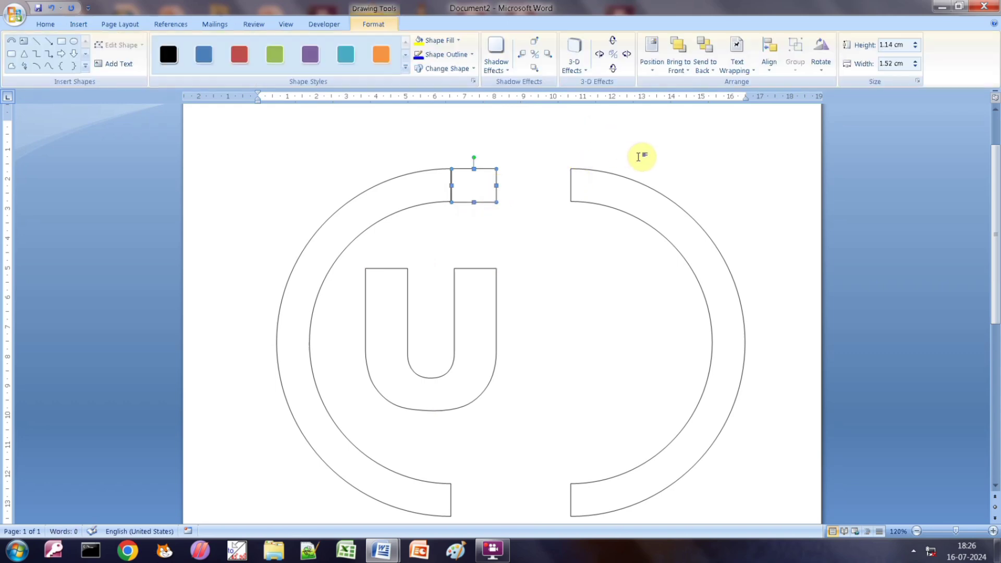
{"action": "key", "text": "Delete"}
Draw a rectangle about 1.1 cm high and 2.52 cm wide extending from the upper end of the left half ring
{"action": "left_click", "coordinate": [85, 26]}
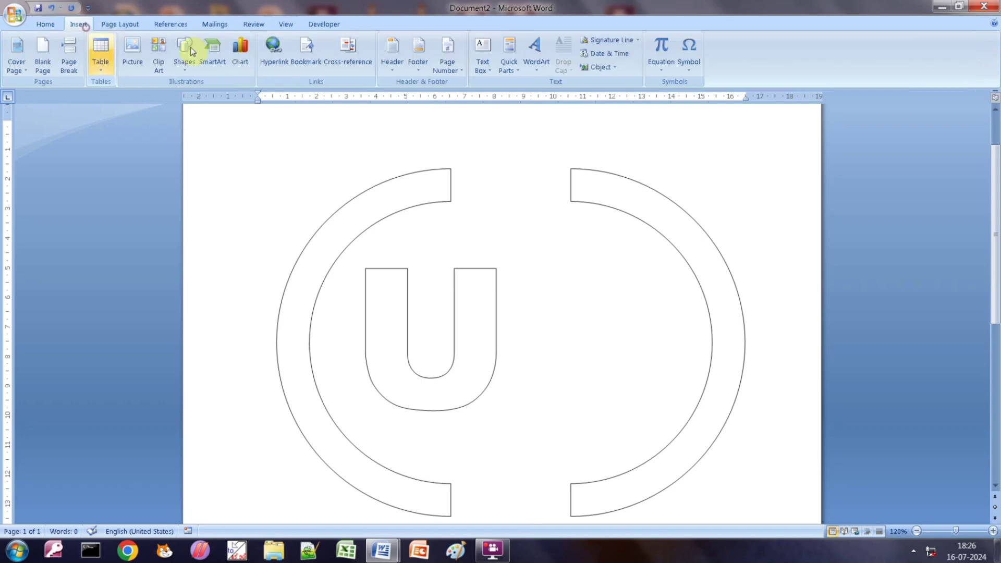
{"action": "left_click", "coordinate": [188, 52]}
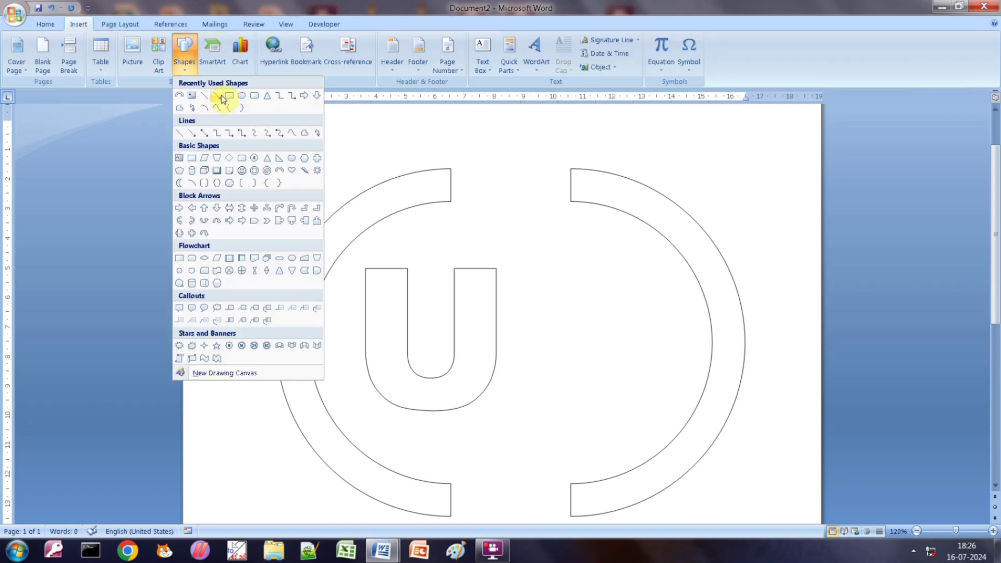
{"action": "left_click", "coordinate": [233, 101]}
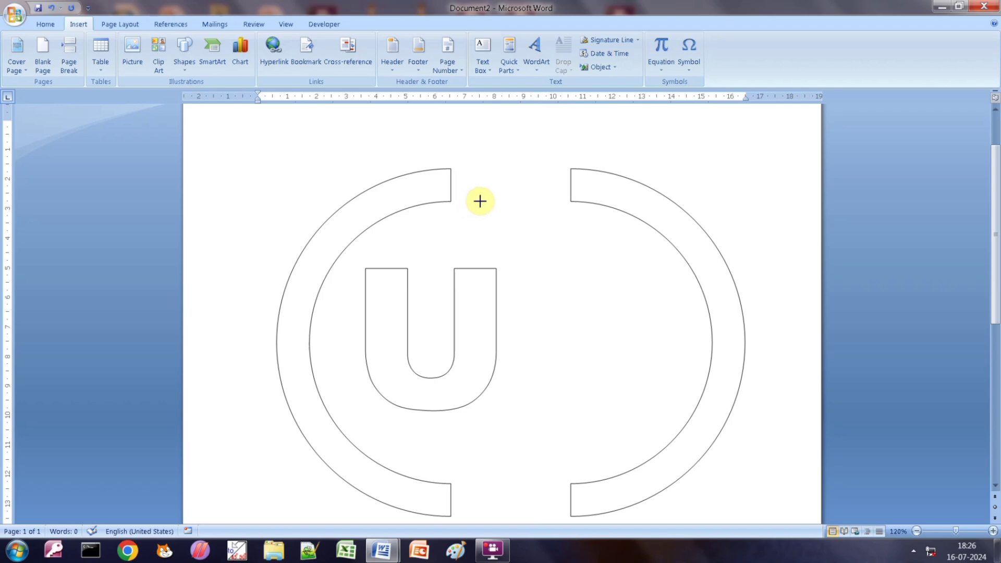
{"action": "left_click_drag", "start_coordinate": [480, 202], "coordinate": [524, 202]}
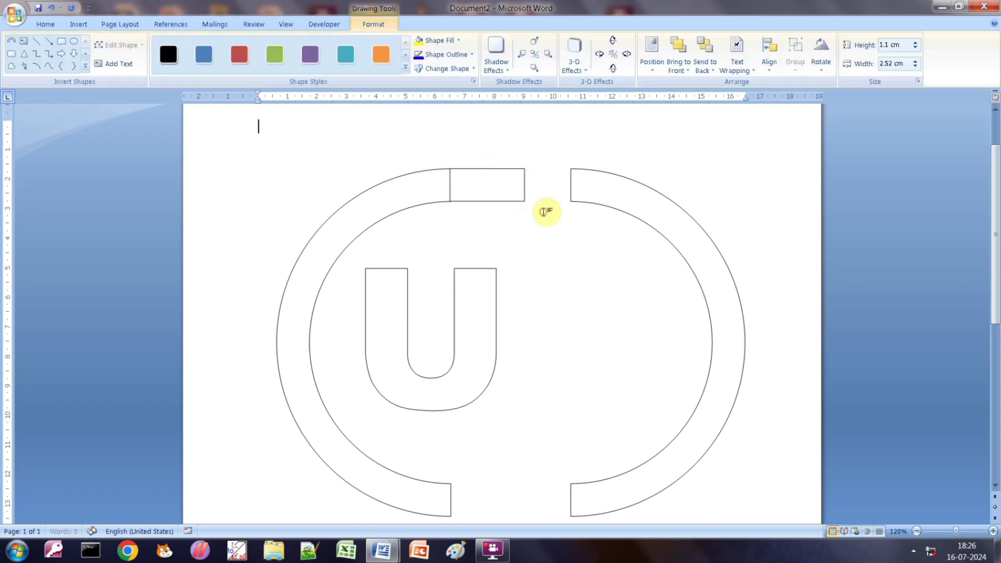
Rotate the rectangle left by 90° and place it upright on top of the U's right arm, flush with its outer edge
{"action": "left_click", "coordinate": [496, 190]}
{"action": "left_click", "coordinate": [500, 202]}
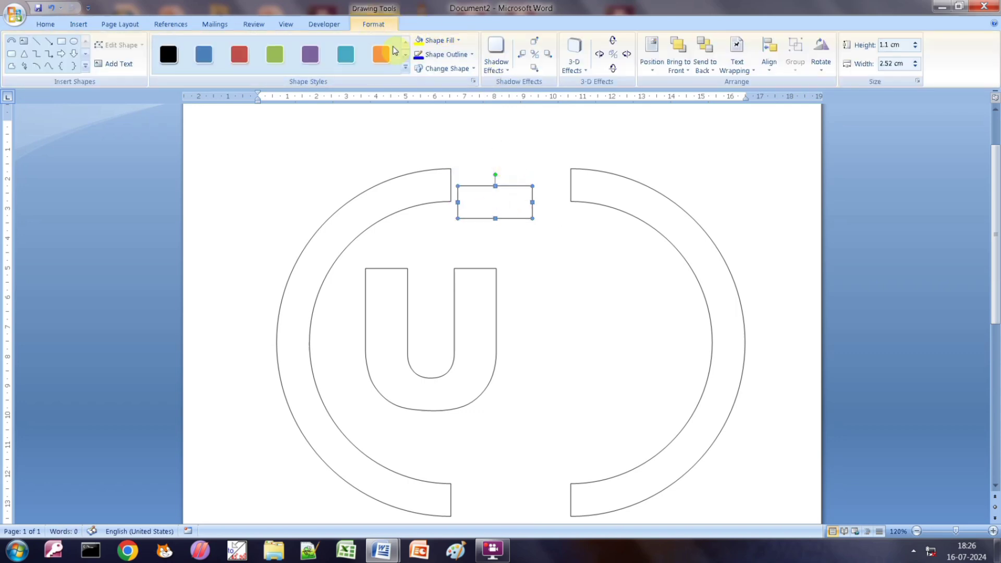
{"action": "left_click", "coordinate": [822, 55]}
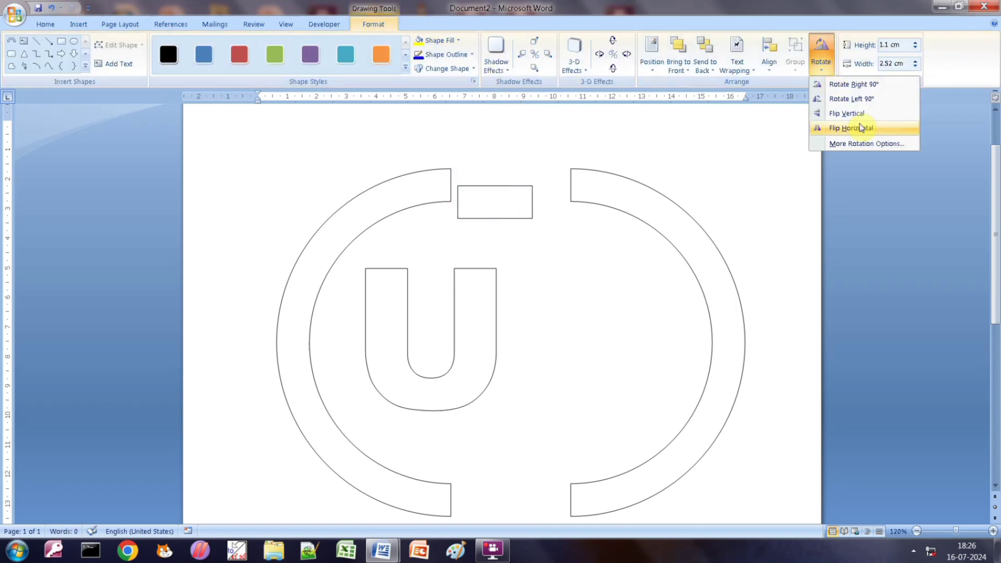
{"action": "left_click", "coordinate": [853, 99]}
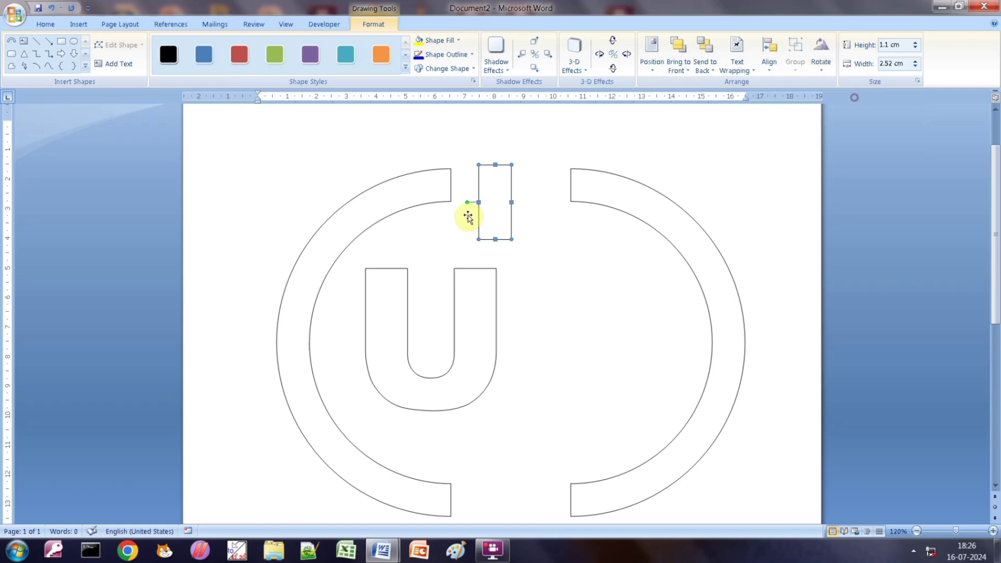
{"action": "left_click_drag", "start_coordinate": [485, 228], "coordinate": [470, 258]}
Narrow the U from its left side until its right arm matches the width of the upright rectangle
{"action": "left_click", "coordinate": [377, 337]}
{"action": "left_click", "coordinate": [360, 337]}
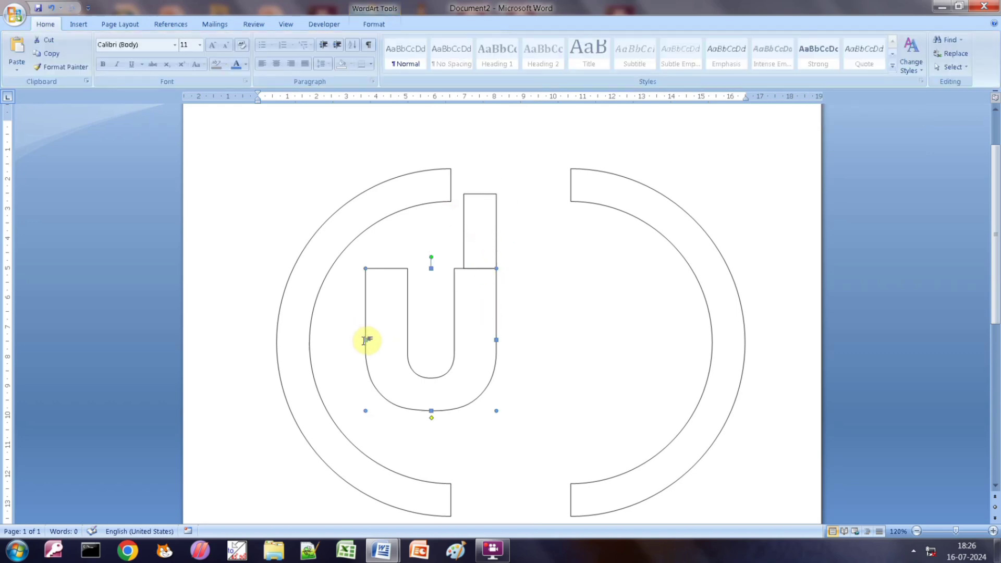
{"action": "left_click_drag", "start_coordinate": [367, 340], "coordinate": [404, 343]}
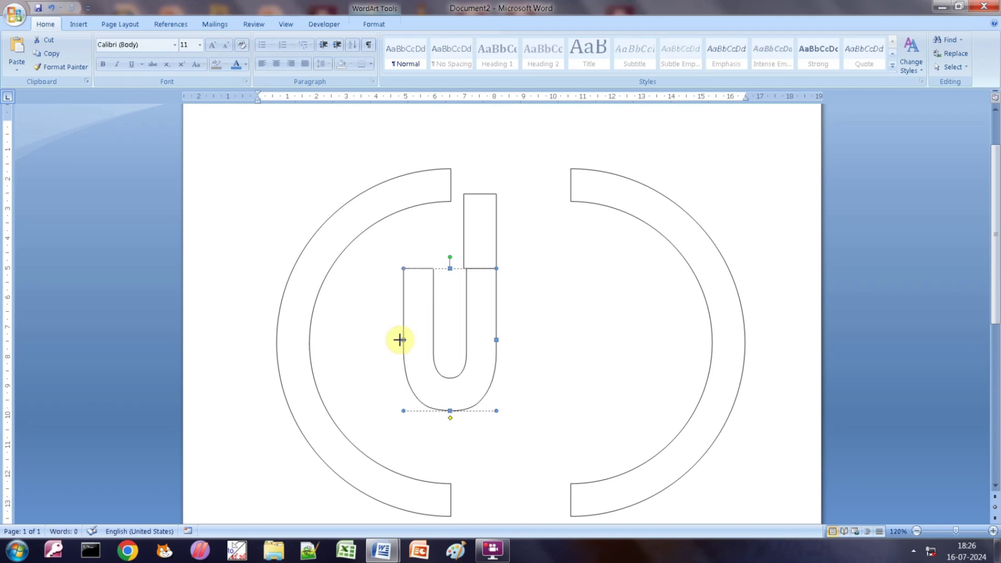
{"action": "left_click_drag", "start_coordinate": [400, 340], "coordinate": [397, 340]}
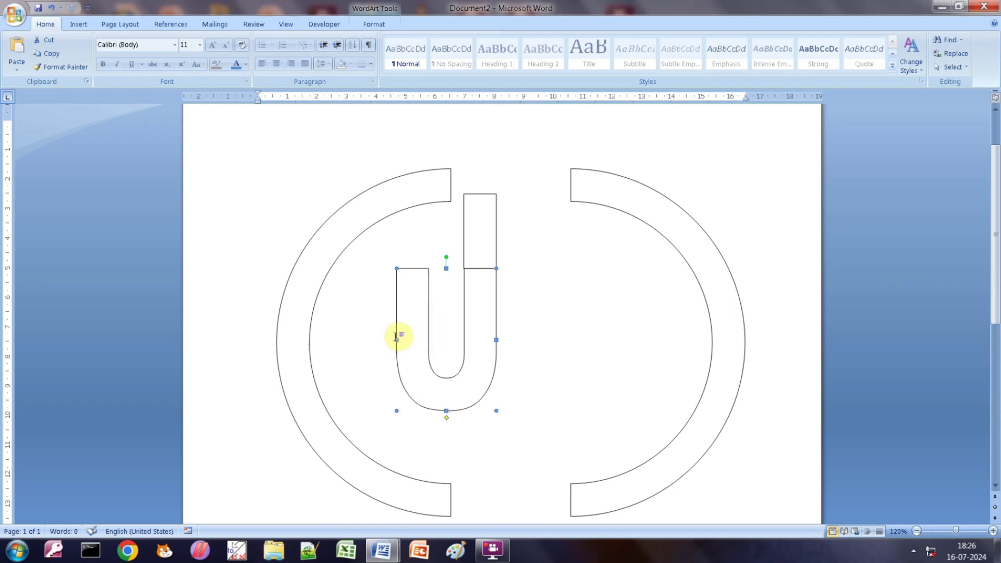
{"action": "left_click_drag", "start_coordinate": [393, 340], "coordinate": [394, 340]}
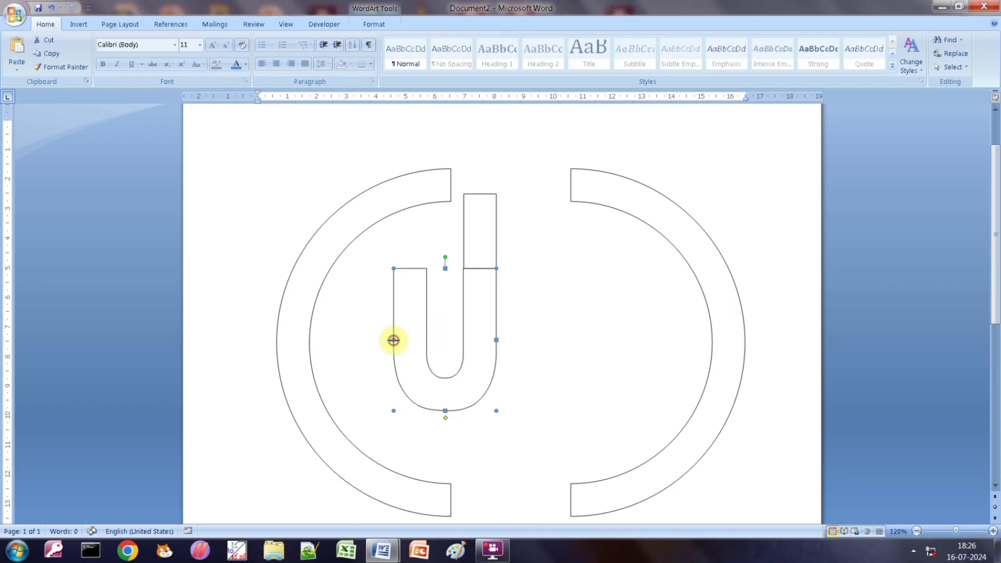
{"action": "key", "text": "ctrl+z"}
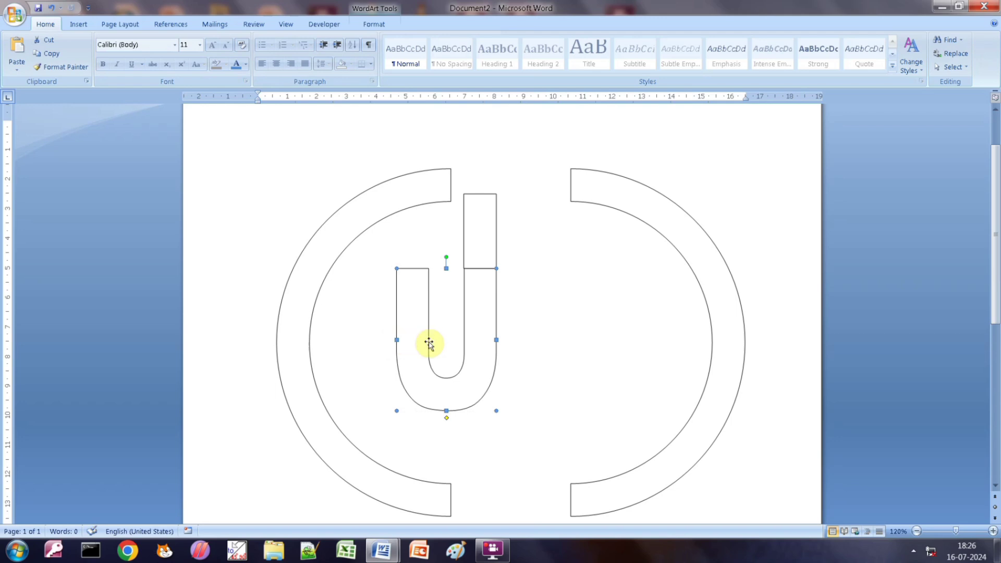
{"action": "left_click", "coordinate": [543, 302]}
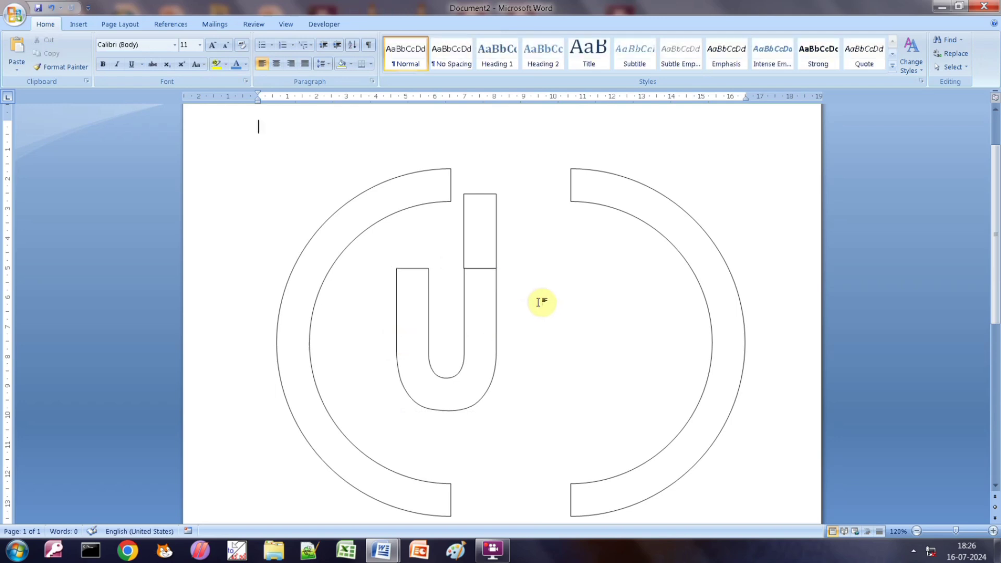
Move the U and its upright rectangle together up and left until the rectangle joins the upper end of the left half ring
{"action": "left_click", "coordinate": [481, 313]}
{"action": "key", "text": "Up"}
{"action": "key", "text": "Up"}
{"action": "key", "text": "Up"}
{"action": "key", "text": "Up"}
{"action": "key", "text": "Up"}
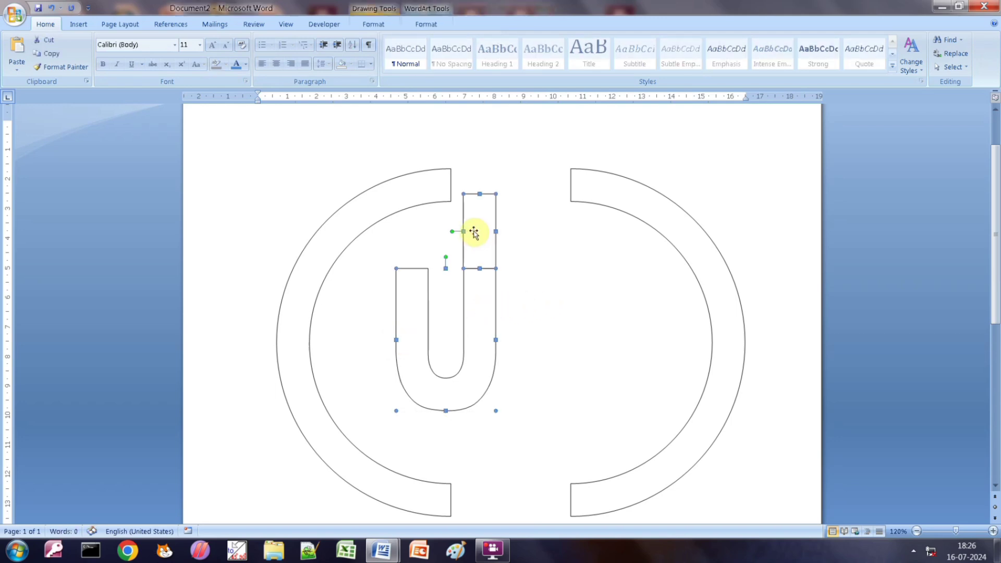
{"action": "key", "text": "Up"}
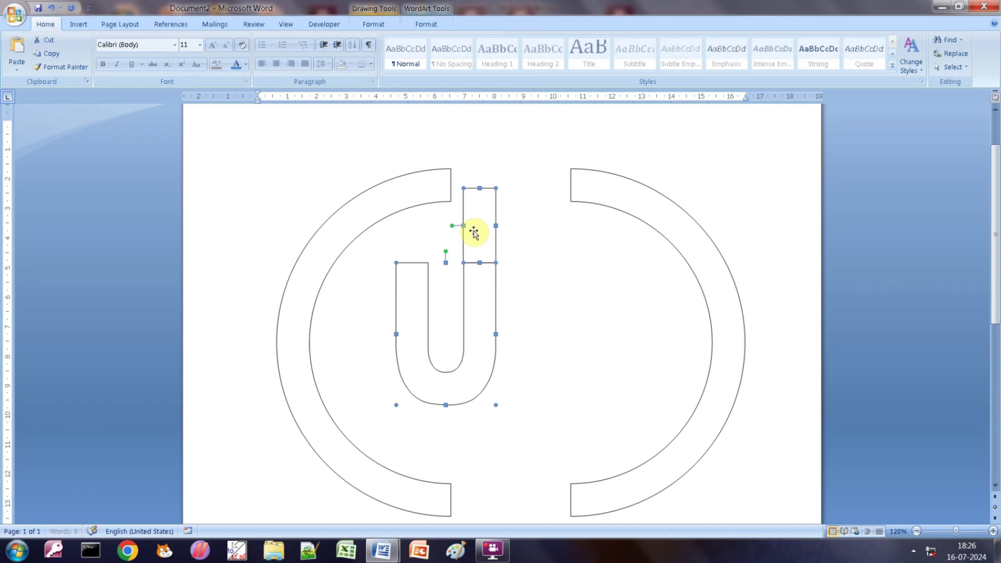
{"action": "key", "text": "Up"}
{"action": "key", "text": "Up"}
{"action": "key", "text": "Up"}
{"action": "key", "text": "Up"}
{"action": "key", "text": "Up"}
{"action": "key", "text": "Left"}
{"action": "key", "text": "Left"}
{"action": "key", "text": "Left"}
{"action": "key", "text": "Left"}
{"action": "key", "text": "Left"}
{"action": "key", "text": "Left"}
{"action": "key", "text": "Left"}
{"action": "key", "text": "Left"}
{"action": "key", "text": "Left"}
{"action": "key", "text": "Left"}
{"action": "key", "text": "Left"}
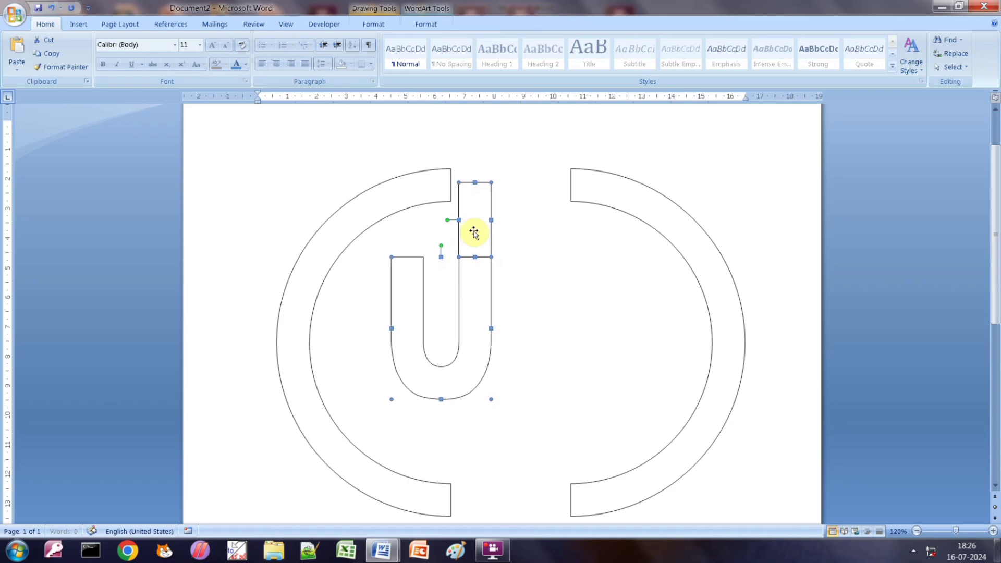
{"action": "key", "text": "Up"}
{"action": "key", "text": "Up"}
{"action": "key", "text": "Up"}
{"action": "key", "text": "Up"}
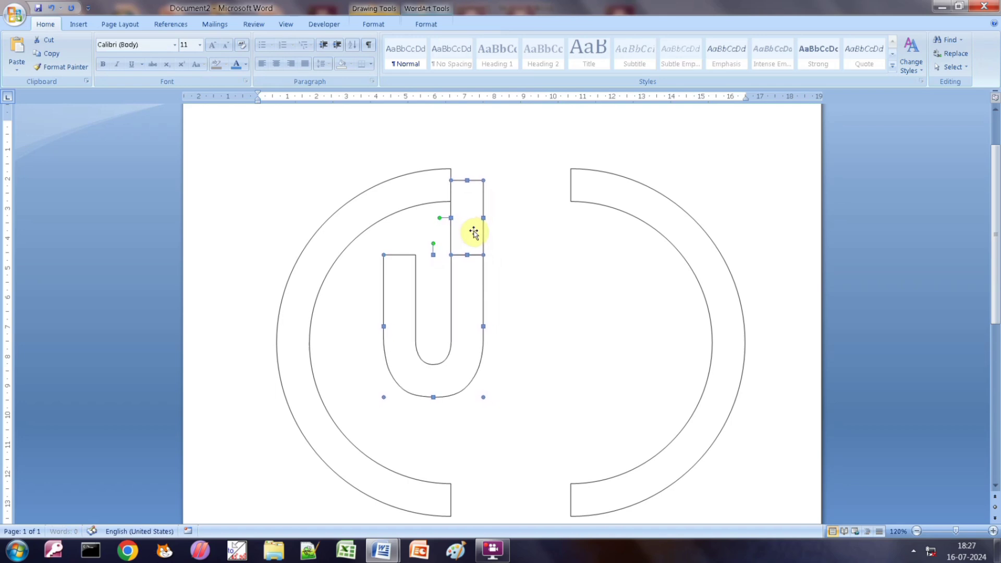
{"action": "key", "text": "Up"}
{"action": "key", "text": "Up"}
{"action": "key", "text": "Up"}
{"action": "key", "text": "Up"}
{"action": "key", "text": "Up"}
{"action": "key", "text": "Up"}
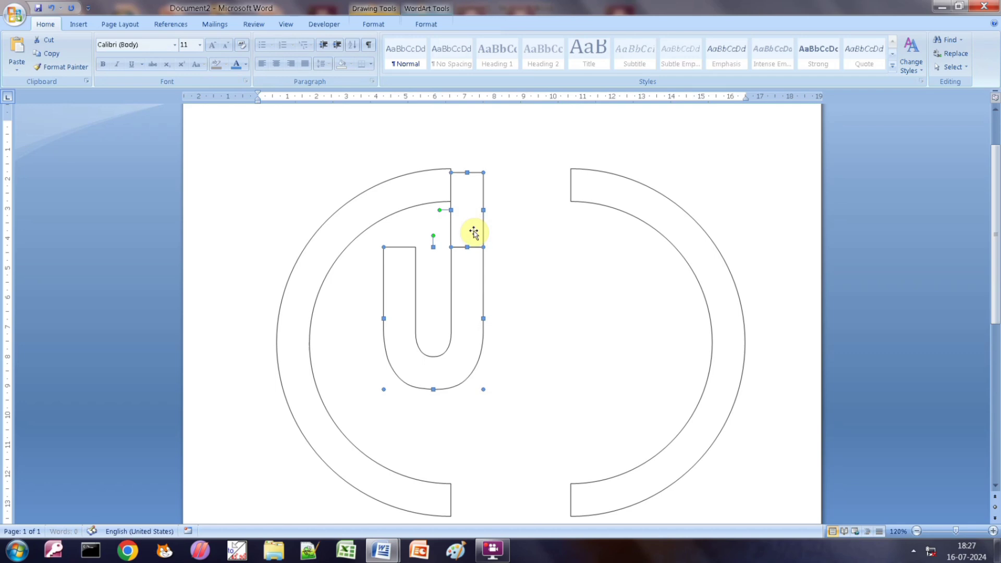
{"action": "key", "text": "Up"}
{"action": "key", "text": "Up"}
{"action": "key", "text": "Up"}
{"action": "key", "text": "Up"}
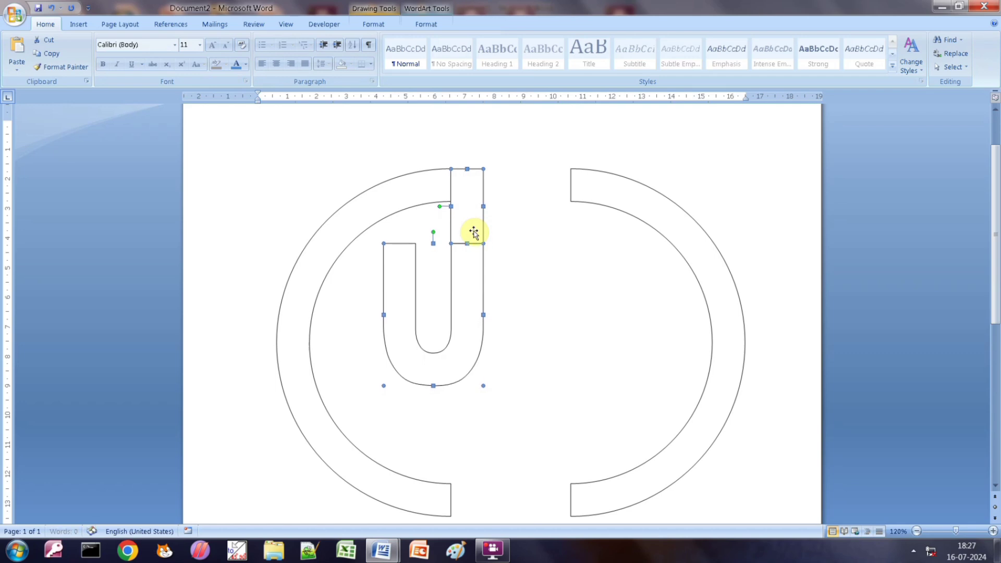
{"action": "key", "text": "Up"}
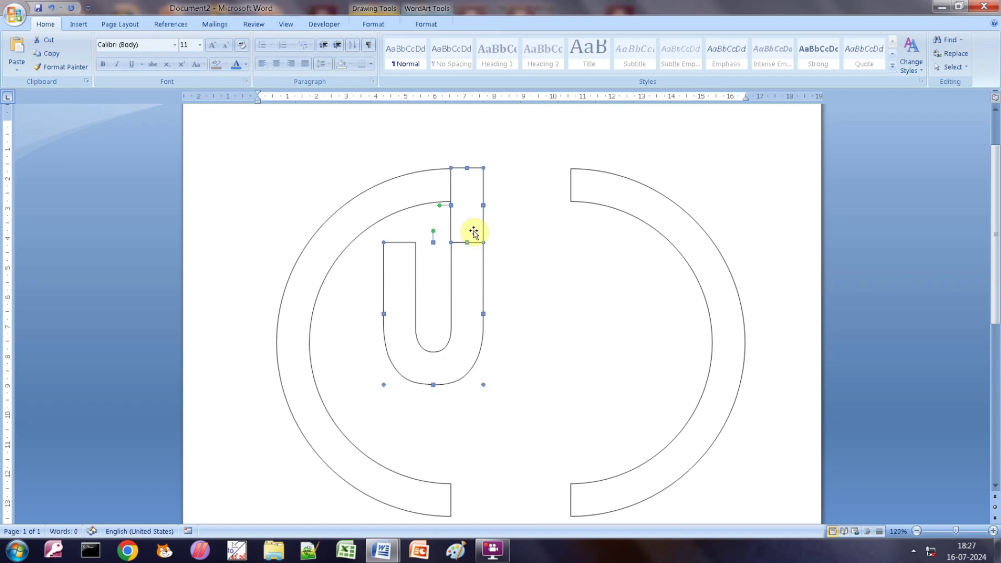
{"action": "left_click", "coordinate": [532, 236]}
{"action": "left_click", "coordinate": [469, 246]}
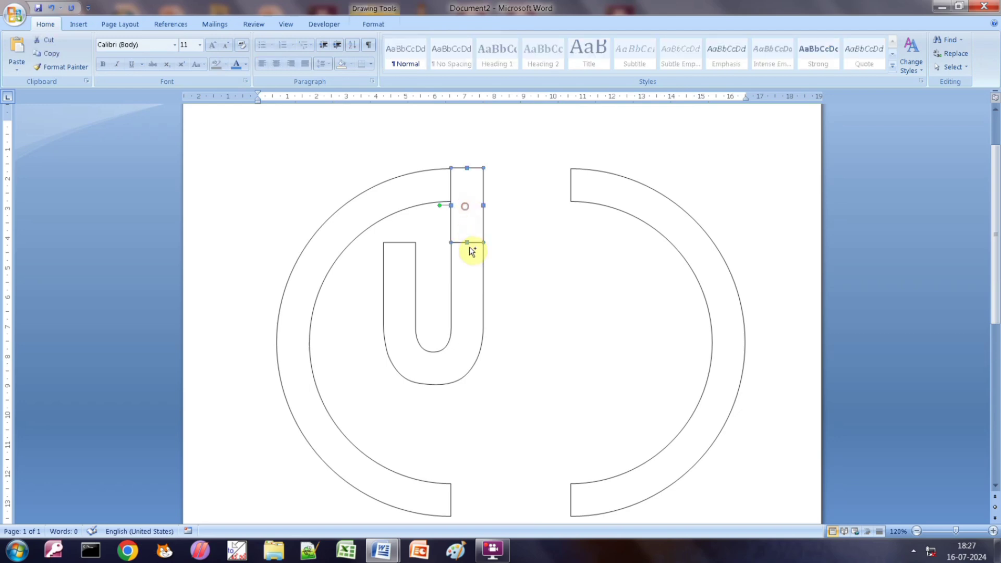
{"action": "left_click", "coordinate": [537, 255]}
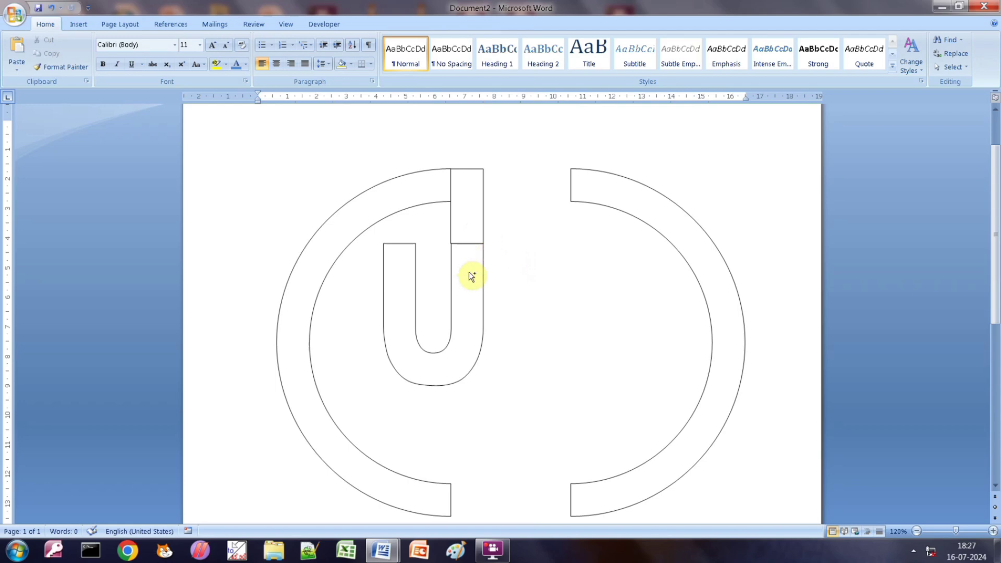
Insert a WordArt letter P in the first outline style
{"action": "left_click", "coordinate": [84, 24]}
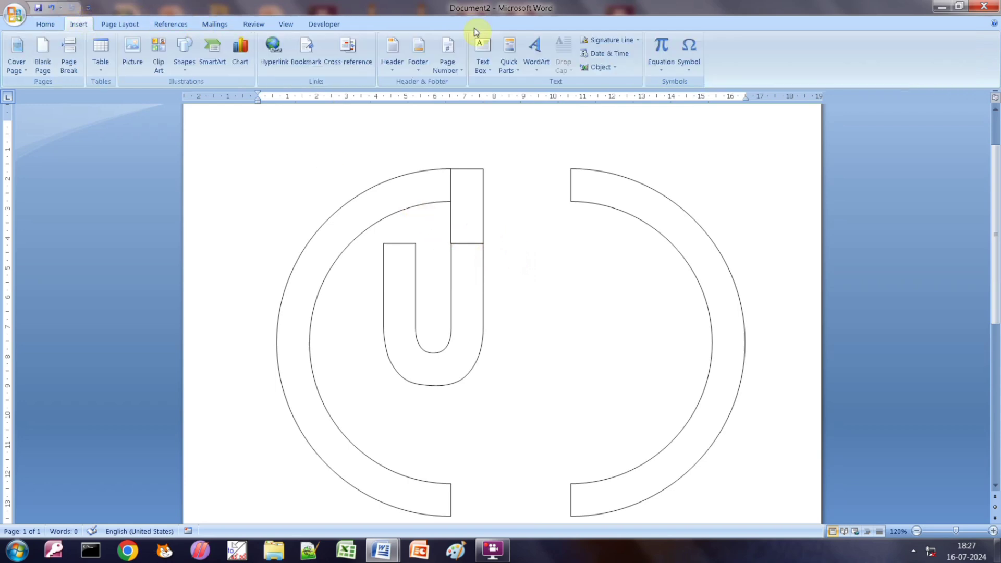
{"action": "left_click", "coordinate": [537, 59]}
{"action": "left_click", "coordinate": [561, 97]}
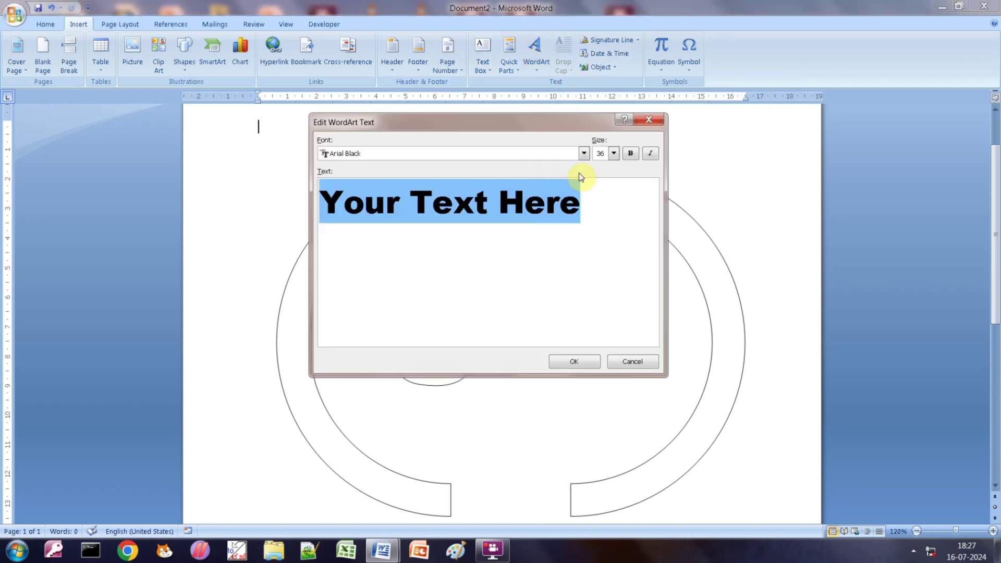
{"action": "type", "text": "P"}
{"action": "left_click", "coordinate": [552, 362]}
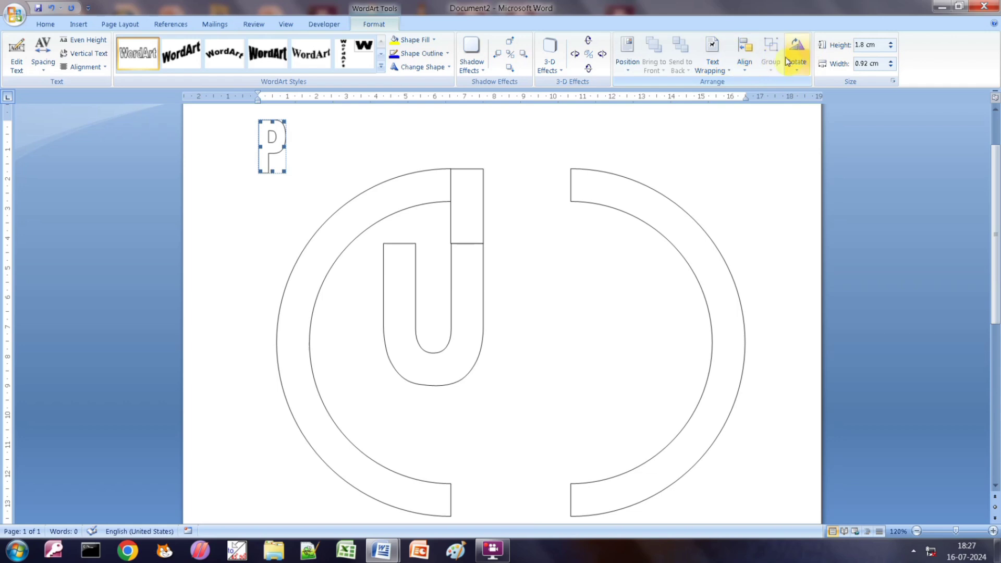
Set the P to In Front of Text, enlarge it to about 4.67 × 3.48 cm and place it beside the U
{"action": "left_click", "coordinate": [712, 54]}
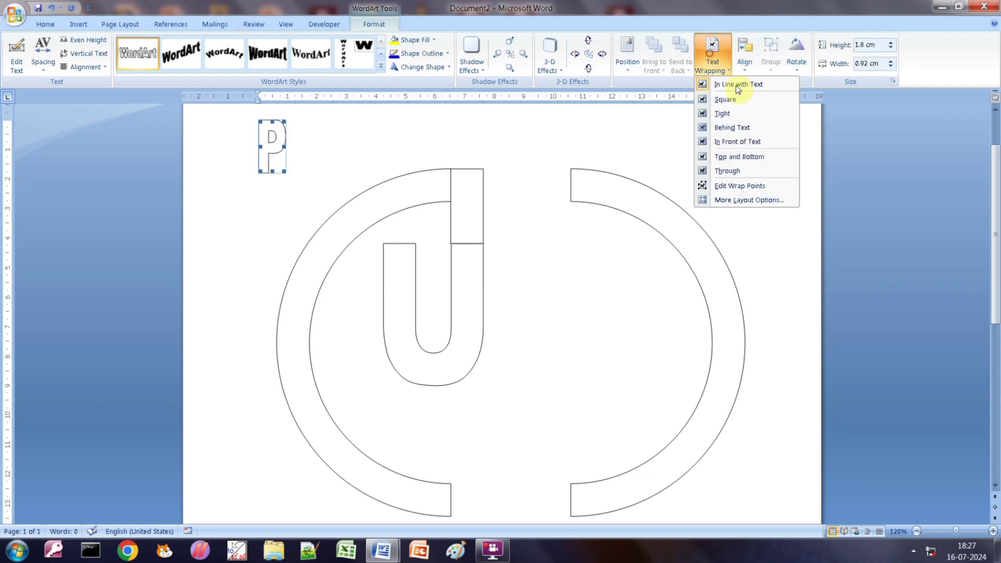
{"action": "left_click", "coordinate": [750, 144]}
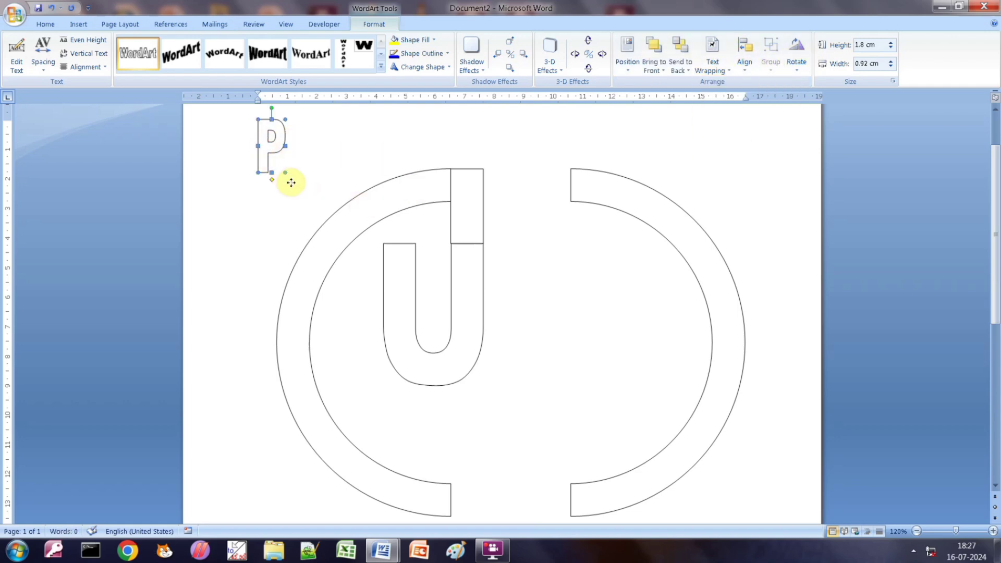
{"action": "left_click_drag", "start_coordinate": [469, 311], "coordinate": [619, 407]}
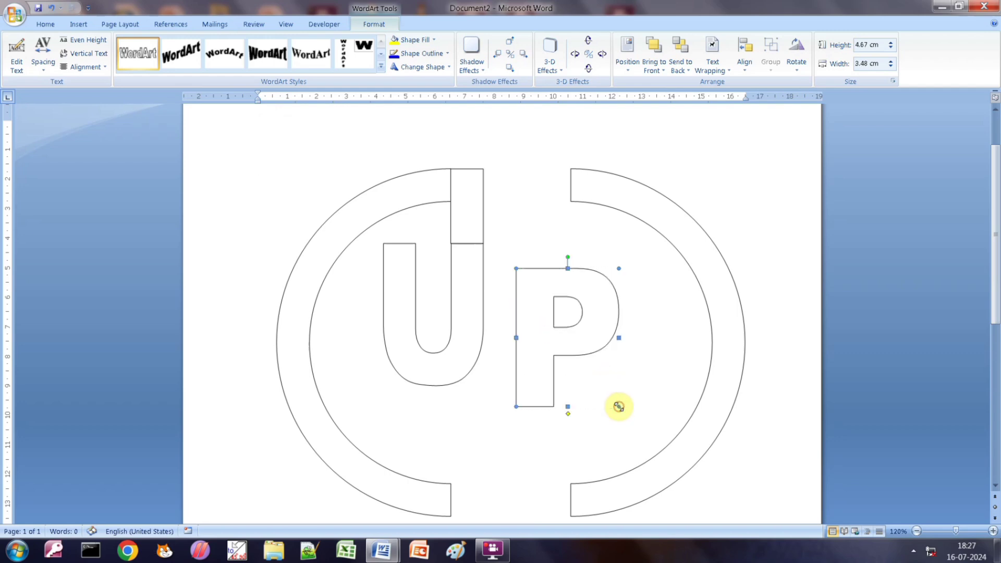
Move the upright rectangle to the lower end of the right half ring and stand the P on it, flush with its left edge
{"action": "left_click", "coordinate": [475, 214]}
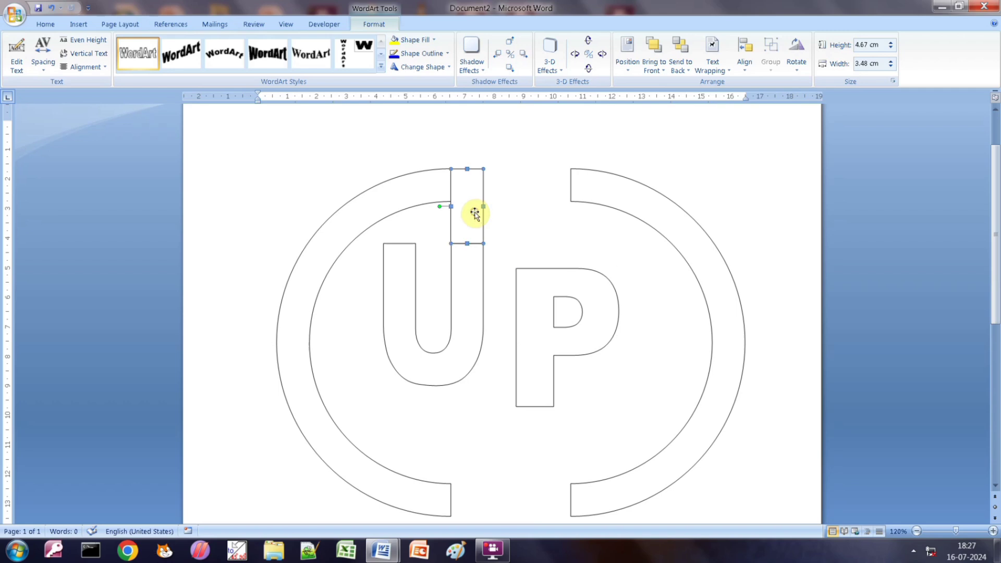
{"action": "left_click_drag", "start_coordinate": [525, 445], "coordinate": [564, 484]}
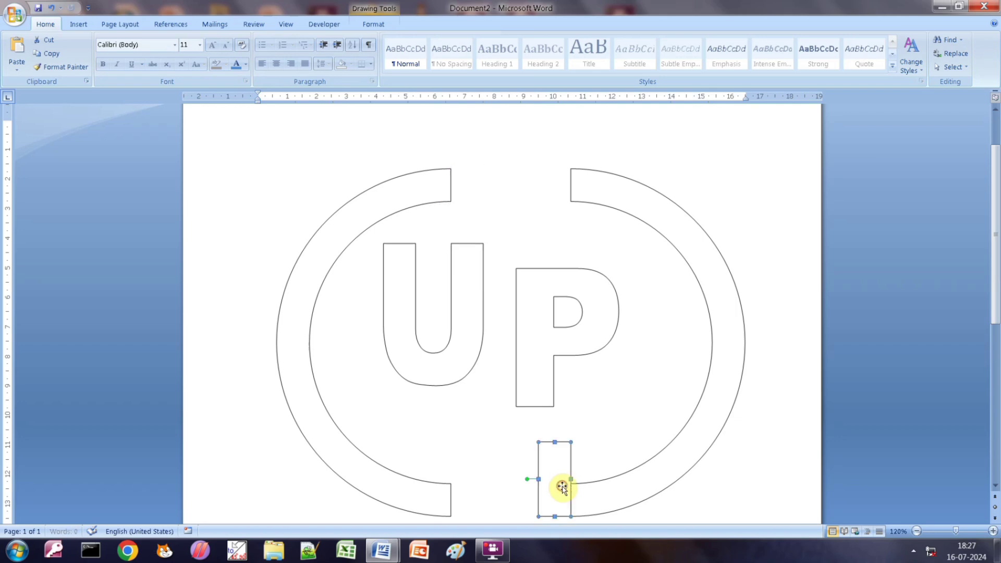
{"action": "left_click", "coordinate": [594, 341]}
{"action": "left_click_drag", "start_coordinate": [594, 341], "coordinate": [610, 375]}
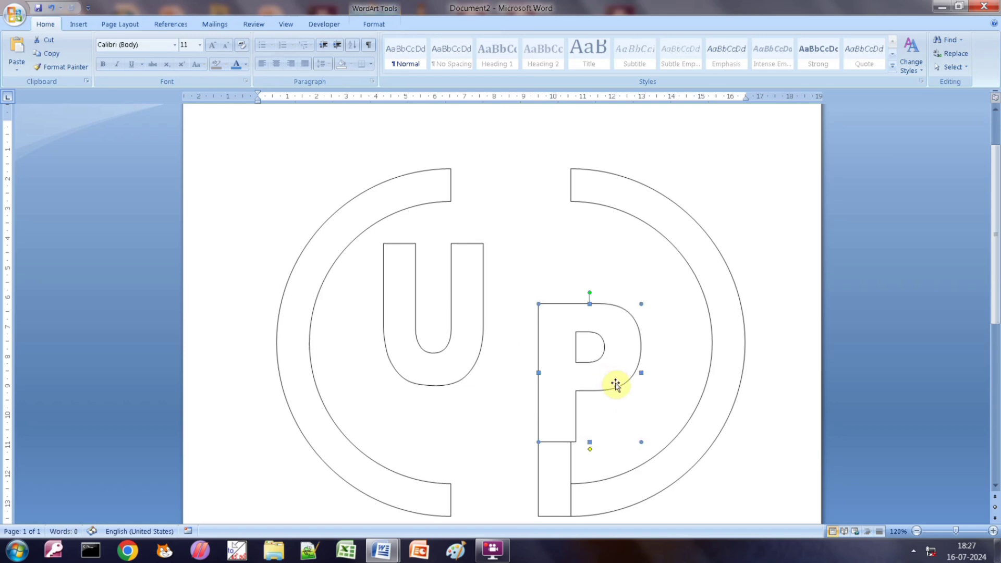
Narrow the P from its right side until its stem matches the width of the rectangle below it
{"action": "left_click", "coordinate": [643, 373]}
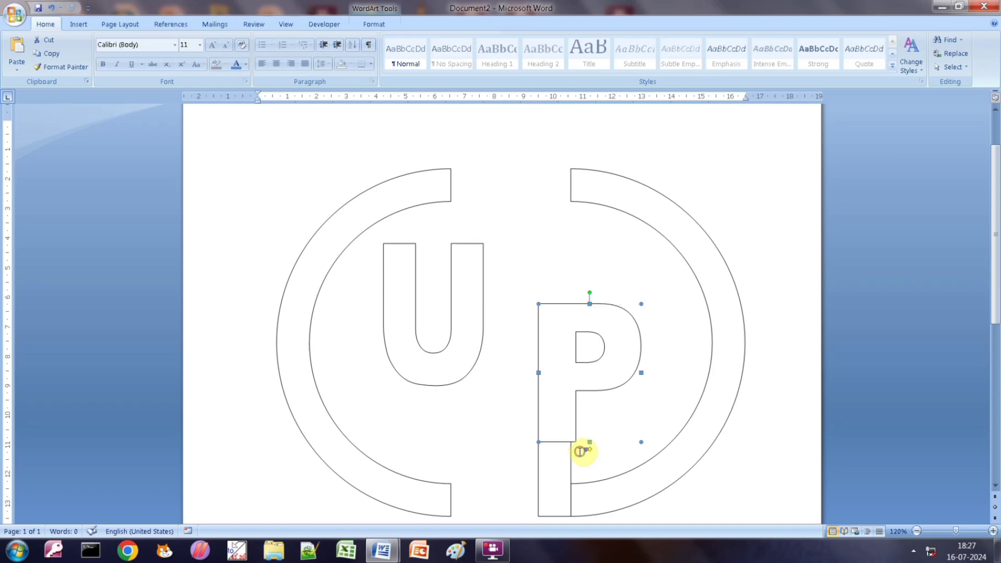
{"action": "key", "text": "ctrl+i"}
{"action": "key", "text": "ctrl+z"}
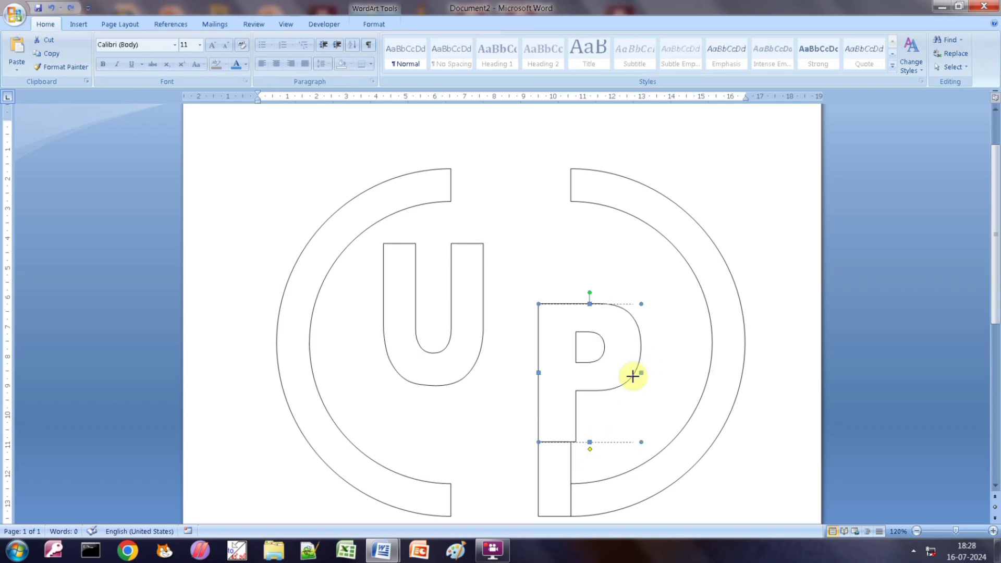
{"action": "left_click_drag", "start_coordinate": [632, 376], "coordinate": [633, 376]}
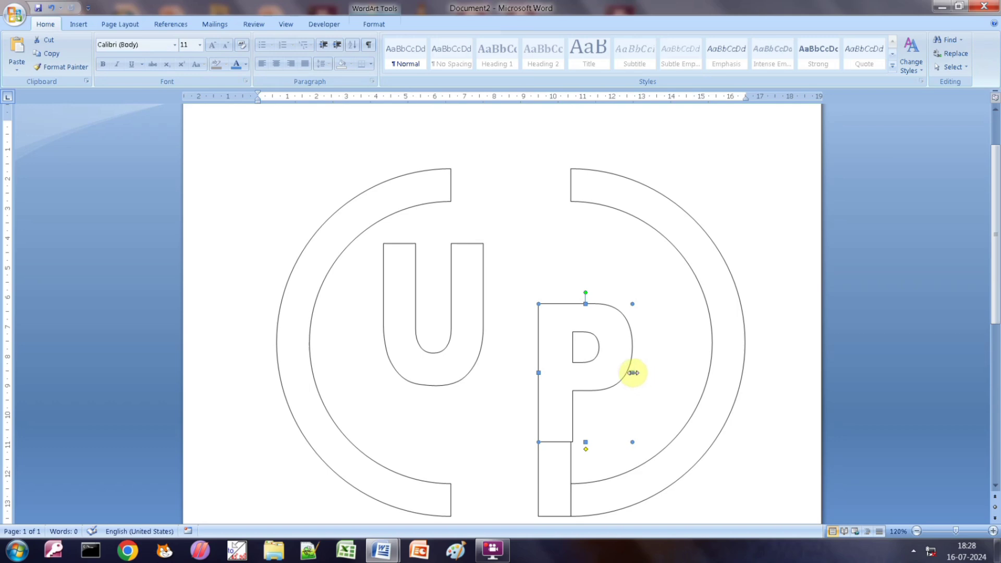
{"action": "left_click_drag", "start_coordinate": [629, 374], "coordinate": [630, 375]}
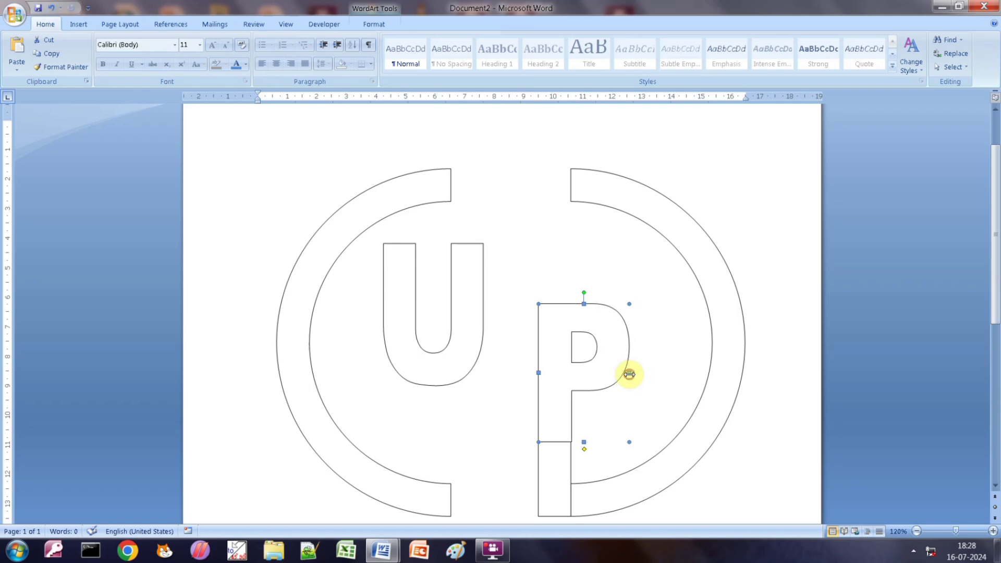
{"action": "left_click", "coordinate": [784, 314]}
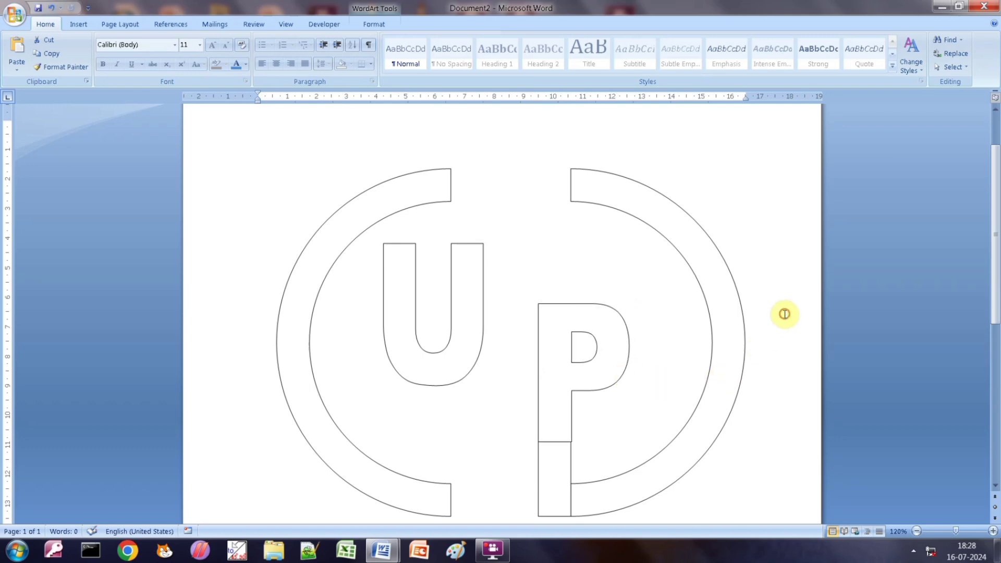
{"action": "left_click", "coordinate": [590, 374]}
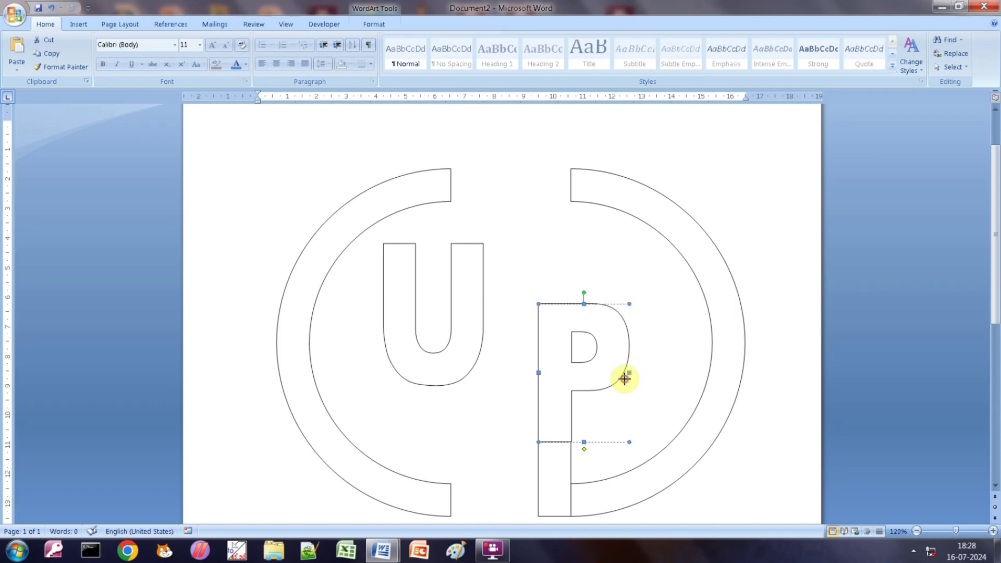
{"action": "left_click_drag", "start_coordinate": [625, 379], "coordinate": [625, 379]}
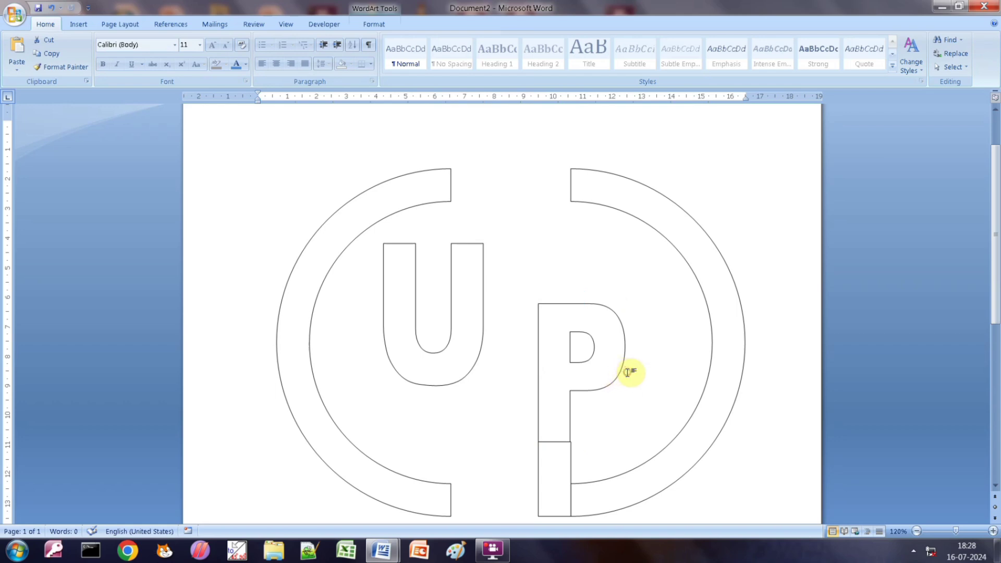
{"action": "left_click", "coordinate": [622, 372]}
{"action": "left_click_drag", "start_coordinate": [630, 372], "coordinate": [630, 371]}
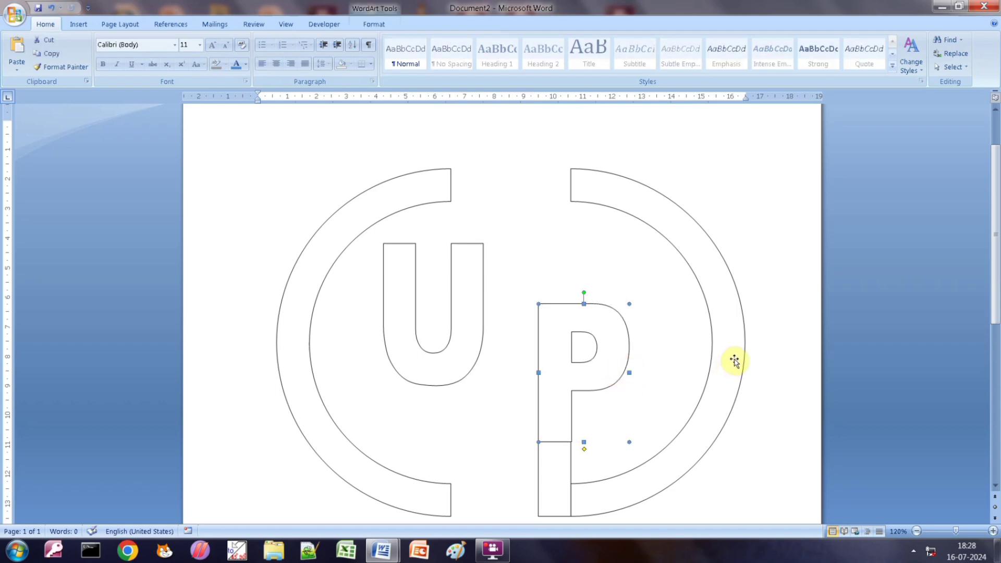
{"action": "left_click", "coordinate": [773, 274]}
Try to group the P, the rectangle below it and the right half ring, and undo the grouping
{"action": "left_click", "coordinate": [562, 411]}
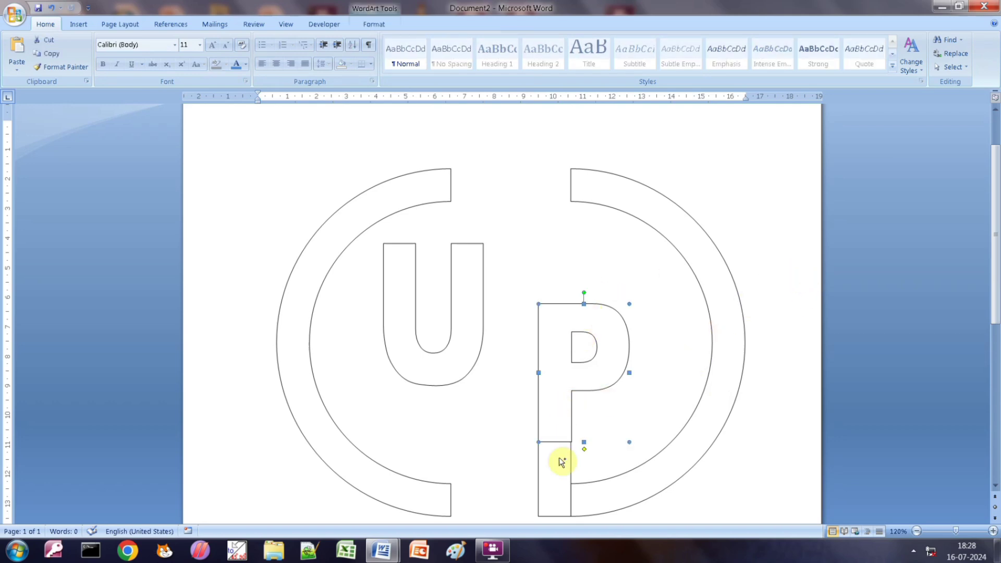
{"action": "left_click", "coordinate": [558, 459], "text": "shift"}
{"action": "left_click", "coordinate": [644, 477], "text": "shift"}
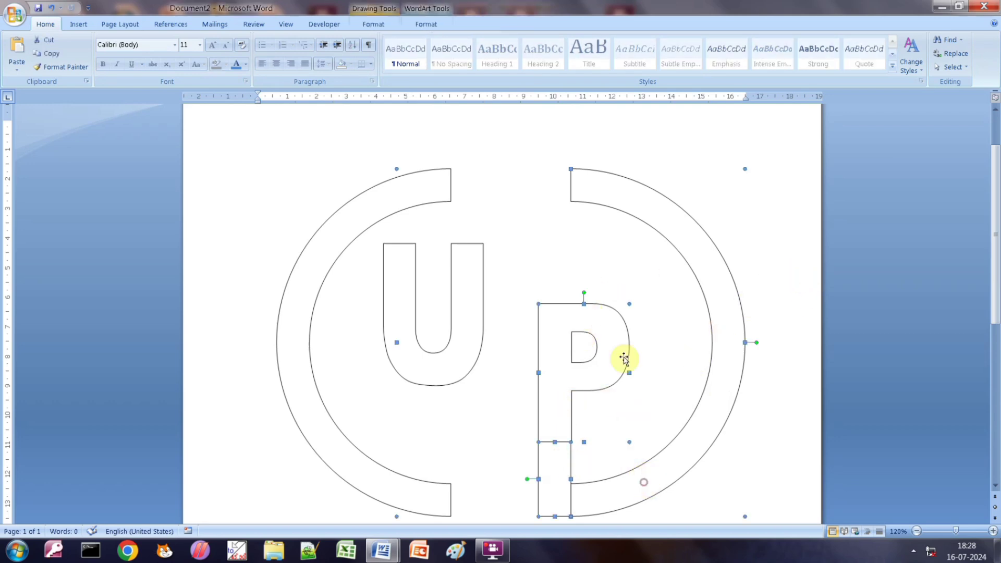
{"action": "left_click", "coordinate": [420, 24]}
{"action": "left_click", "coordinate": [782, 50]}
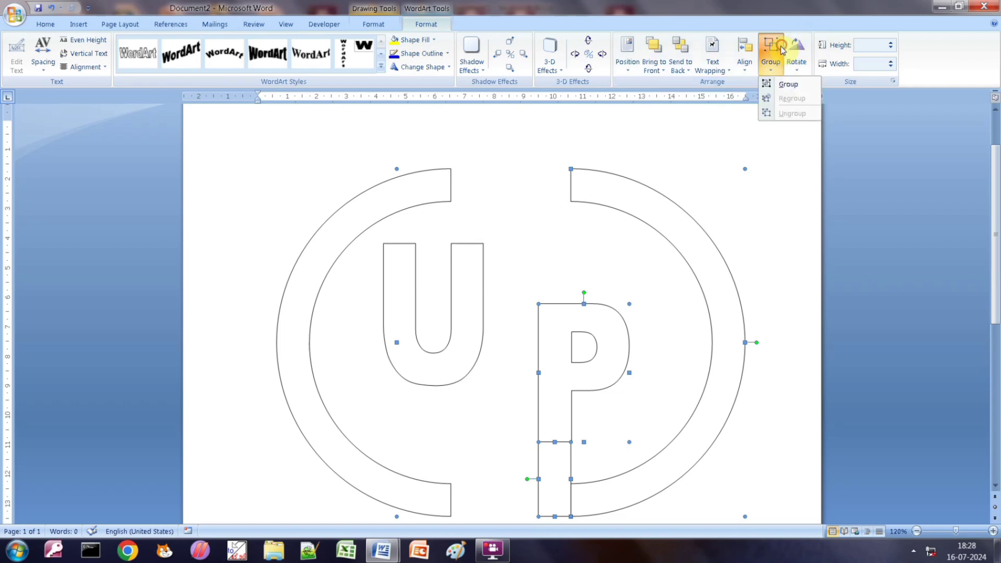
{"action": "left_click", "coordinate": [781, 84]}
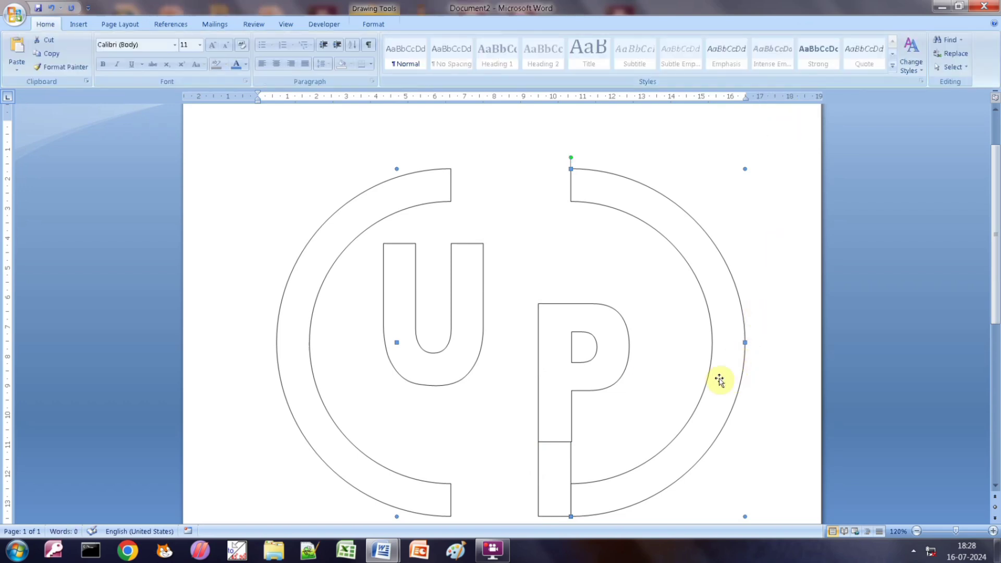
{"action": "left_click", "coordinate": [466, 317], "text": "shift"}
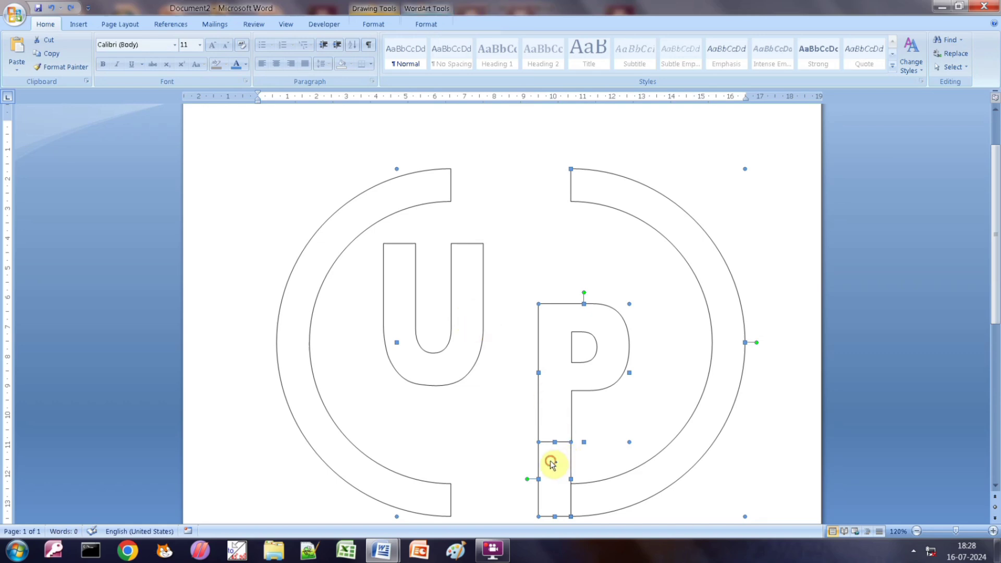
Try to place a copy of the P, its rectangle and the right half ring higher on the page, and undo the copy
{"action": "left_click_drag", "start_coordinate": [552, 463], "coordinate": [532, 371]}
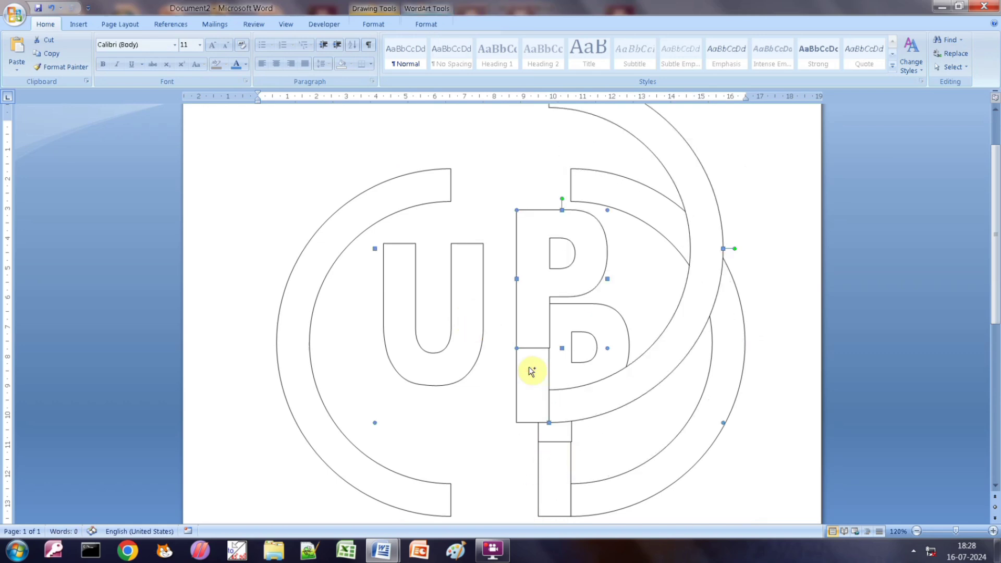
{"action": "key", "text": "Escape"}
{"action": "left_click", "coordinate": [582, 377]}
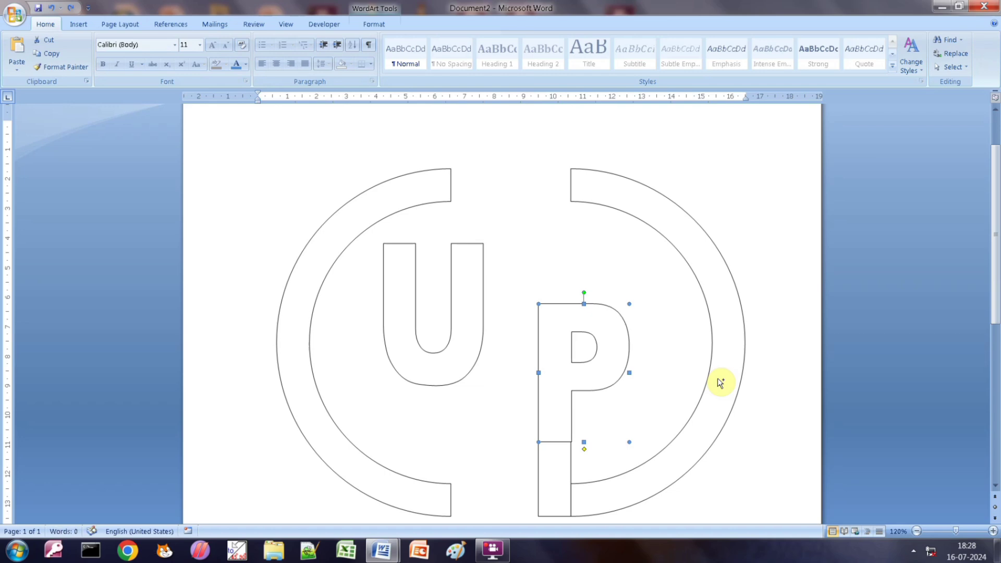
{"action": "key", "text": "ctrl+v"}
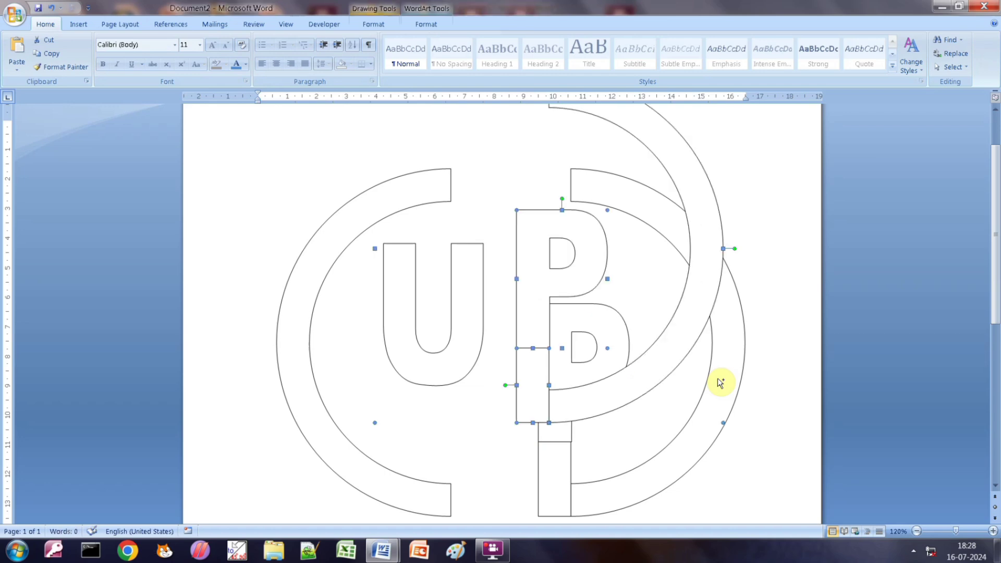
{"action": "key", "text": "ctrl+z"}
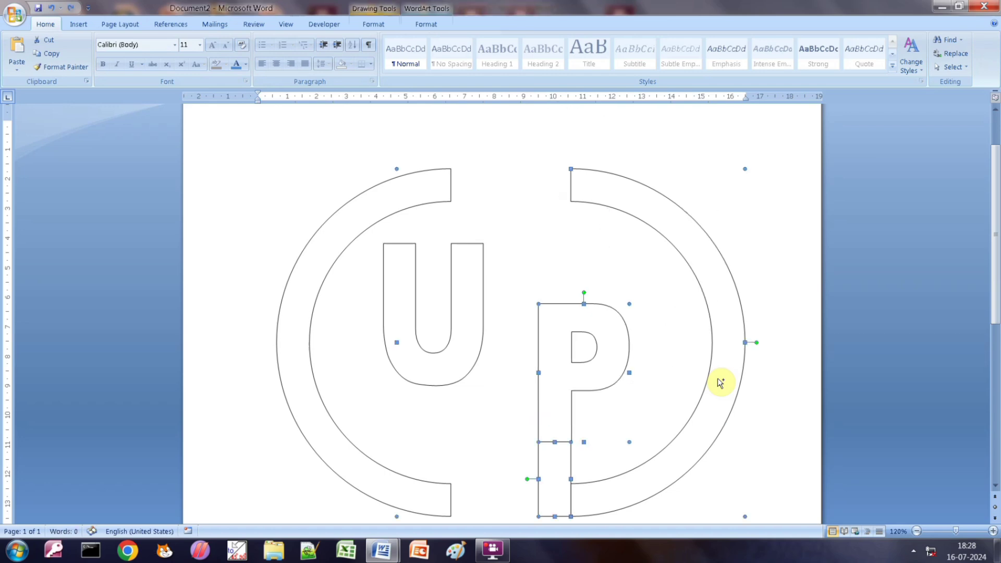
Place a copy of the rectangle under the P between the upper end of the left half ring and the U's right arm
{"action": "left_click", "coordinate": [730, 431]}
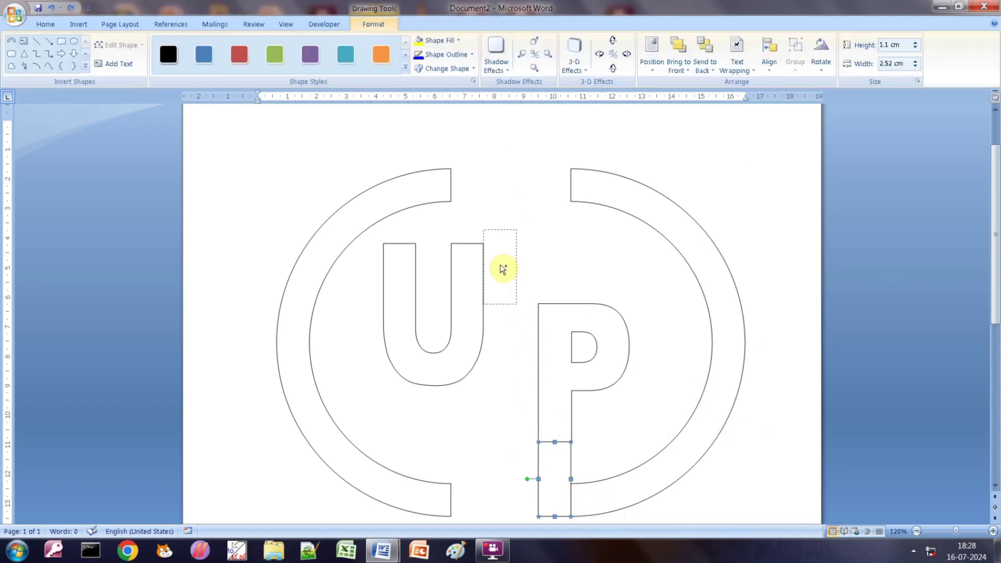
{"action": "mouse_move", "coordinate": [466, 209]}
{"action": "left_mouse_down"}
{"action": "mouse_move", "coordinate": [459, 196]}
{"action": "mouse_move", "coordinate": [470, 214]}
{"action": "left_mouse_up"}
{"action": "left_click", "coordinate": [677, 140]}
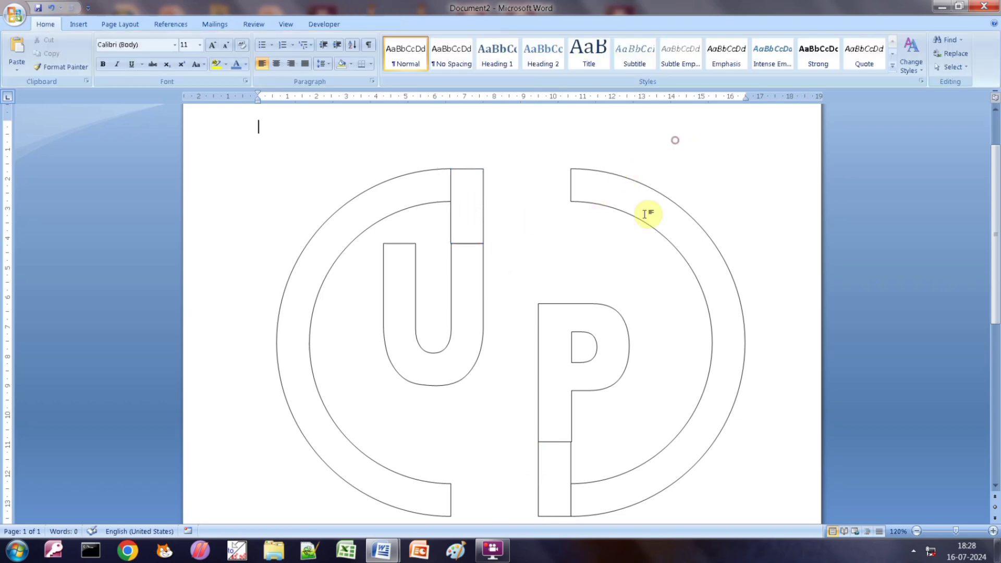
Group the rectangle under the P, the P and the right half ring into one object
{"action": "left_click", "coordinate": [559, 476]}
{"action": "left_click", "coordinate": [559, 393], "text": "shift"}
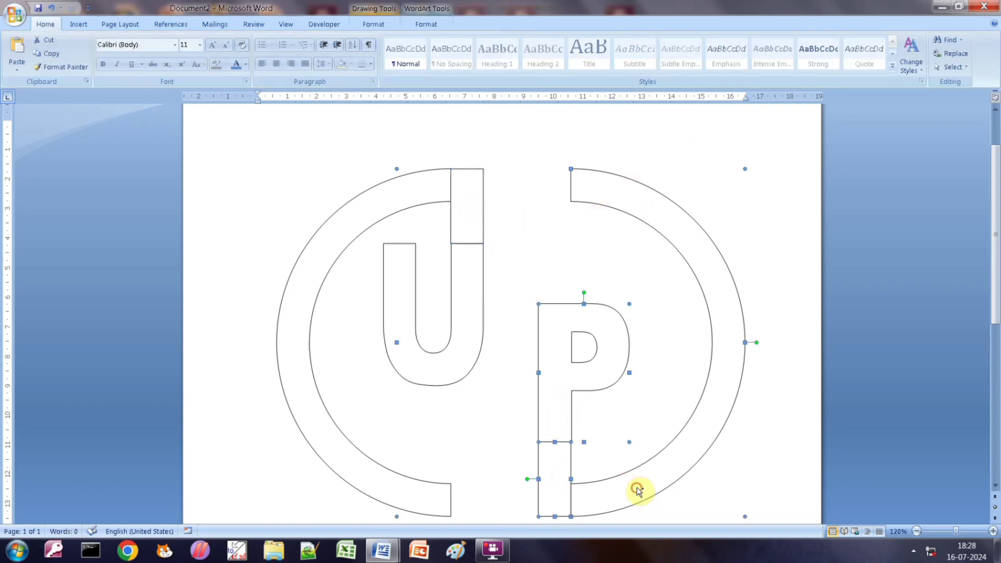
{"action": "left_click", "coordinate": [441, 25]}
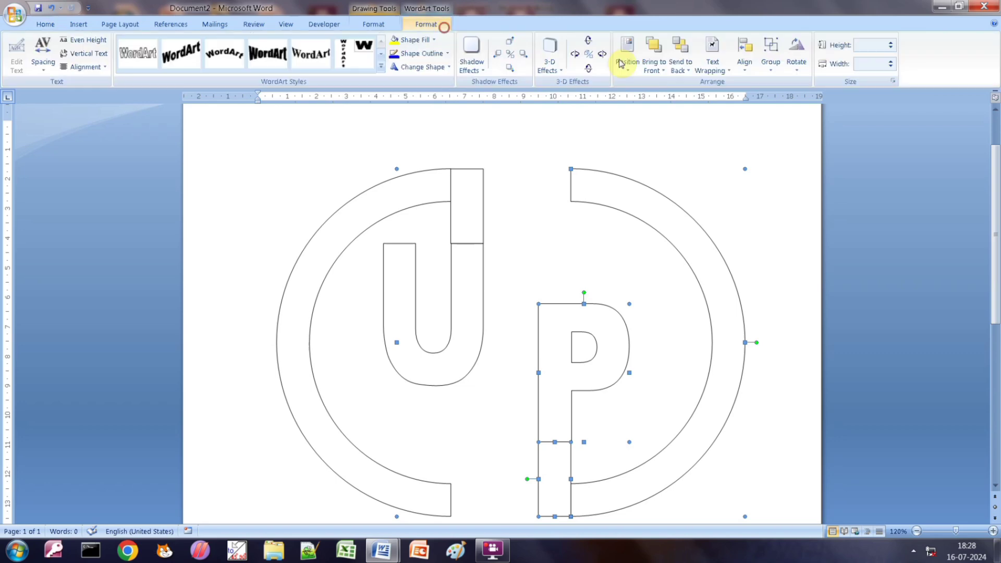
{"action": "left_click", "coordinate": [774, 73]}
{"action": "left_click", "coordinate": [786, 88]}
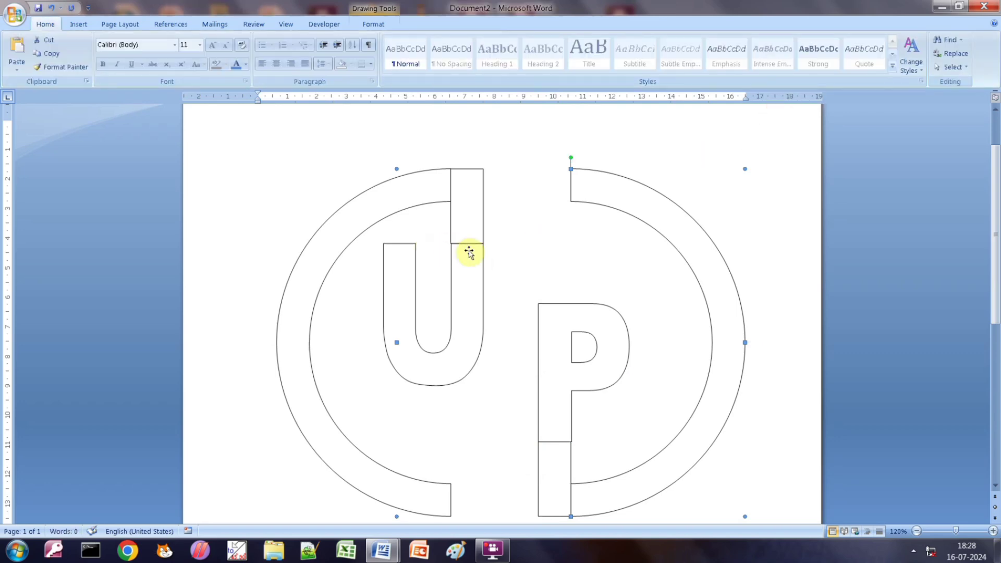
{"action": "left_click", "coordinate": [464, 274], "text": "shift"}
{"action": "left_click", "coordinate": [476, 223], "text": "shift"}
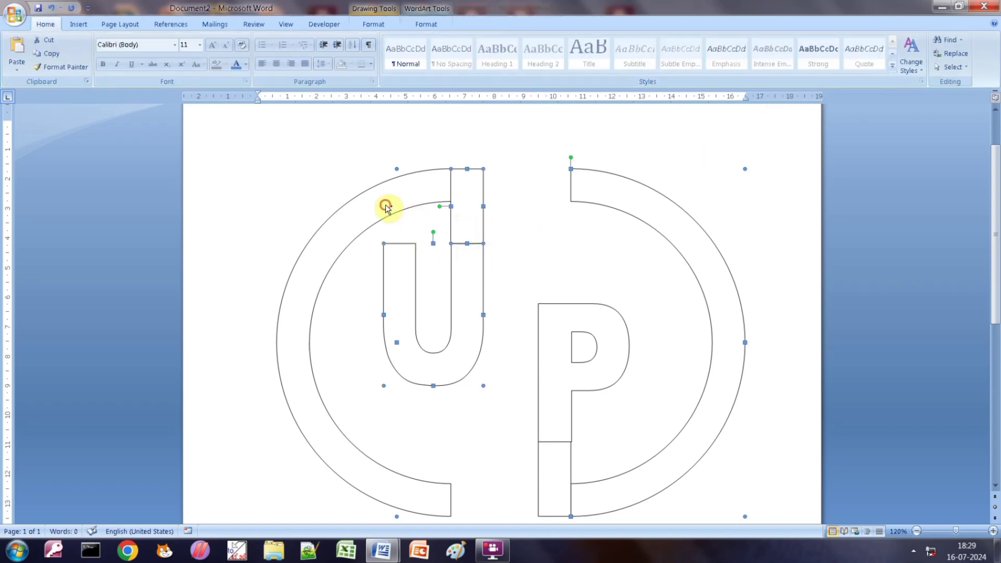
{"action": "left_click", "coordinate": [384, 206], "text": "shift"}
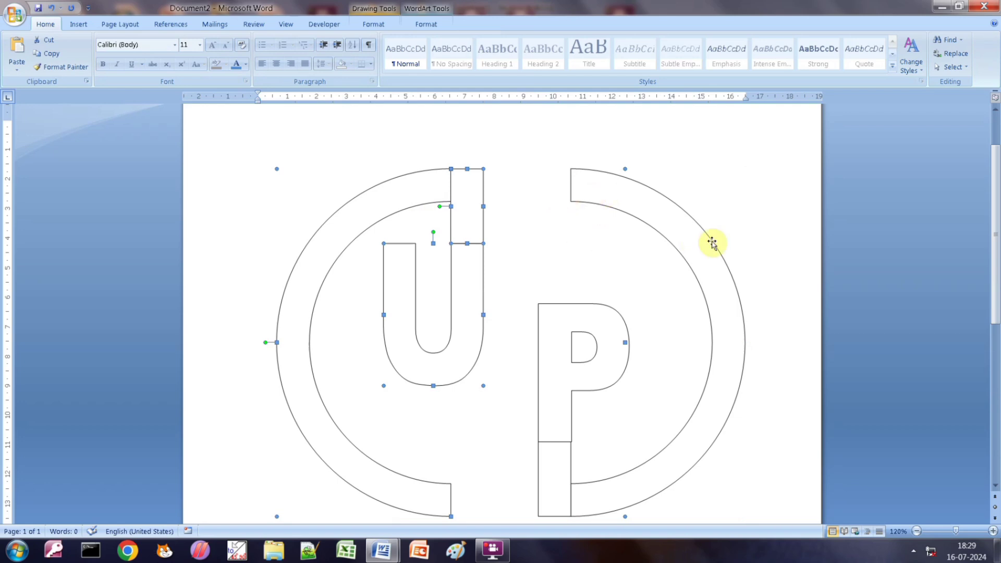
{"action": "left_click", "coordinate": [719, 200]}
Group the U, the rectangle above it and the left half ring into one object
{"action": "left_click", "coordinate": [461, 314]}
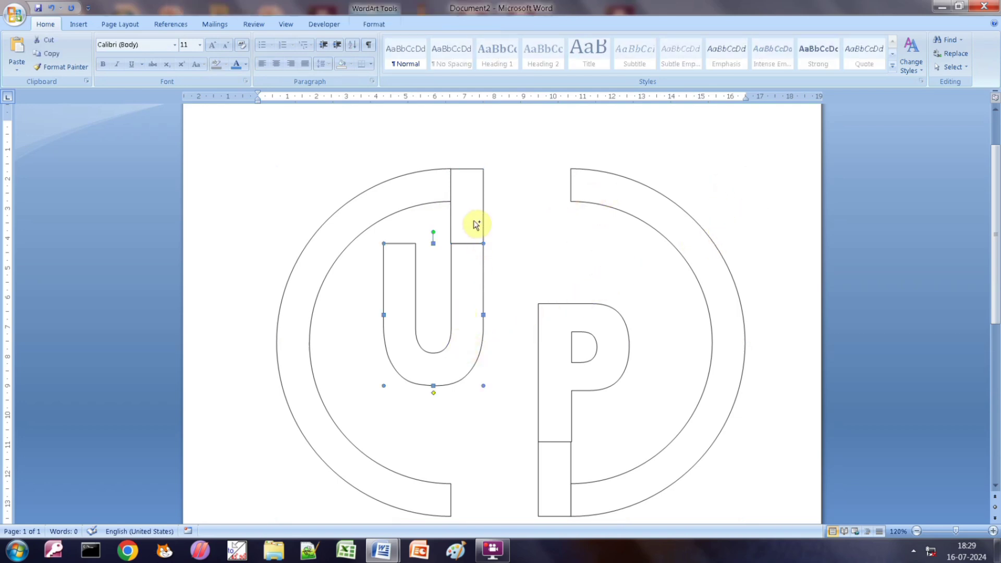
{"action": "left_click", "coordinate": [477, 223], "text": "shift"}
{"action": "left_click", "coordinate": [384, 206], "text": "shift"}
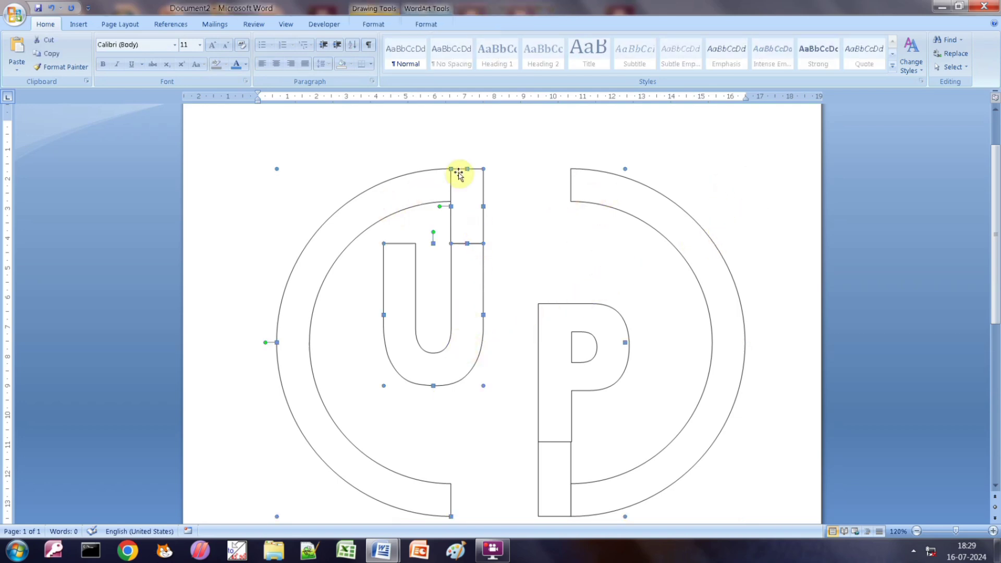
{"action": "left_click", "coordinate": [441, 23]}
{"action": "left_click", "coordinate": [777, 54]}
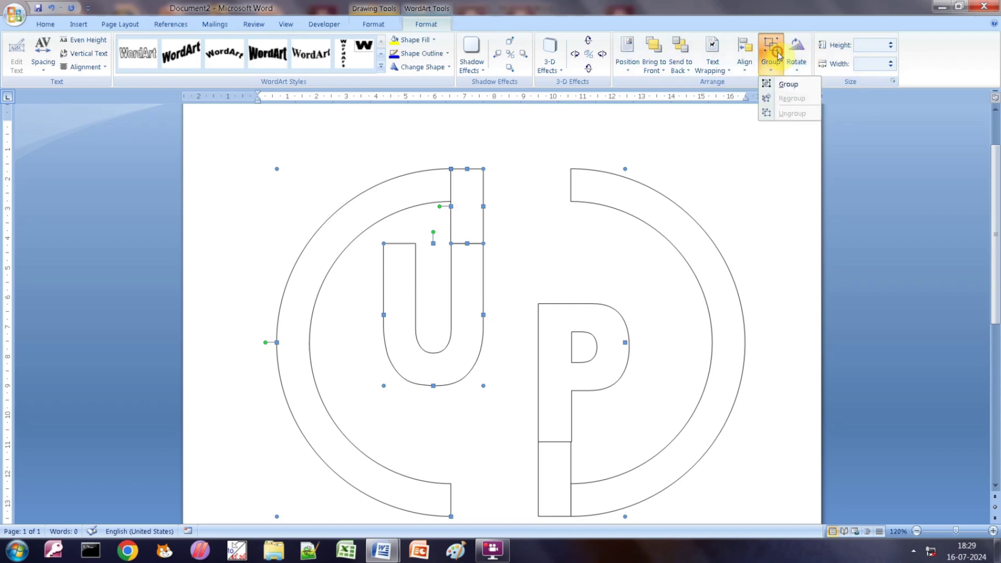
{"action": "left_click", "coordinate": [790, 85]}
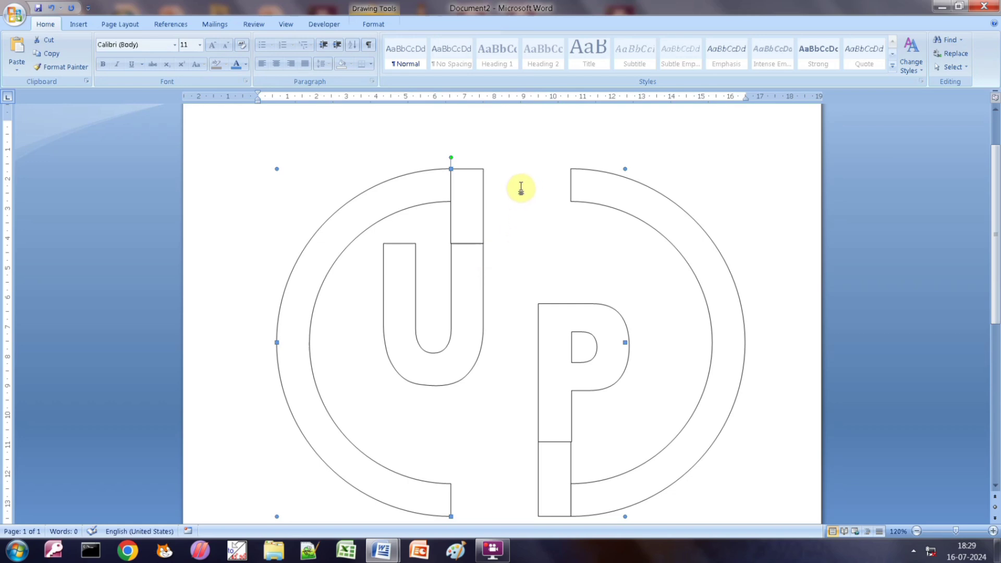
Fill the grouped U and left half ring with black and dismiss the Windows color scheme prompt
{"action": "left_click", "coordinate": [379, 26]}
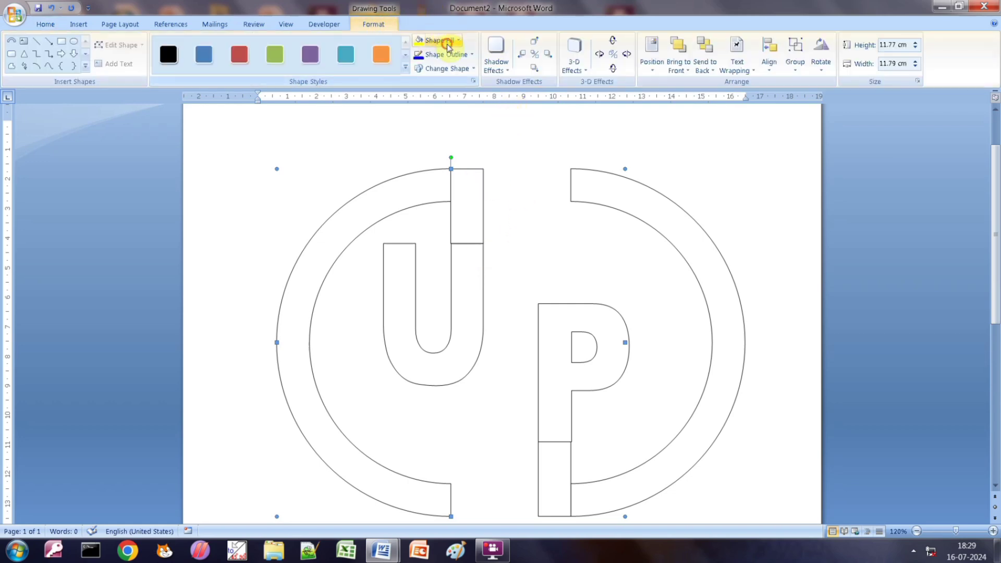
{"action": "left_click", "coordinate": [438, 40]}
{"action": "left_click", "coordinate": [435, 66]}
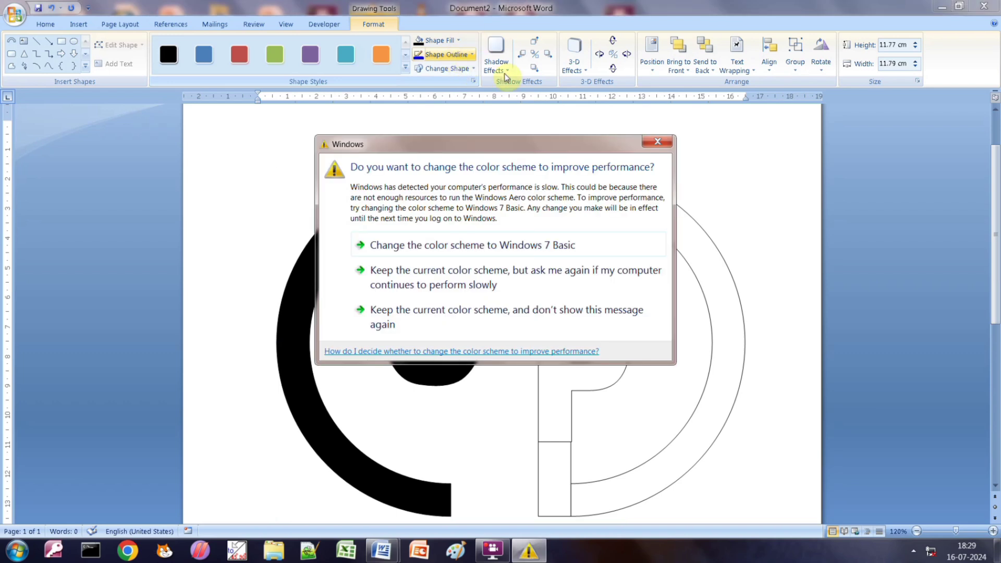
{"action": "left_click", "coordinate": [662, 141]}
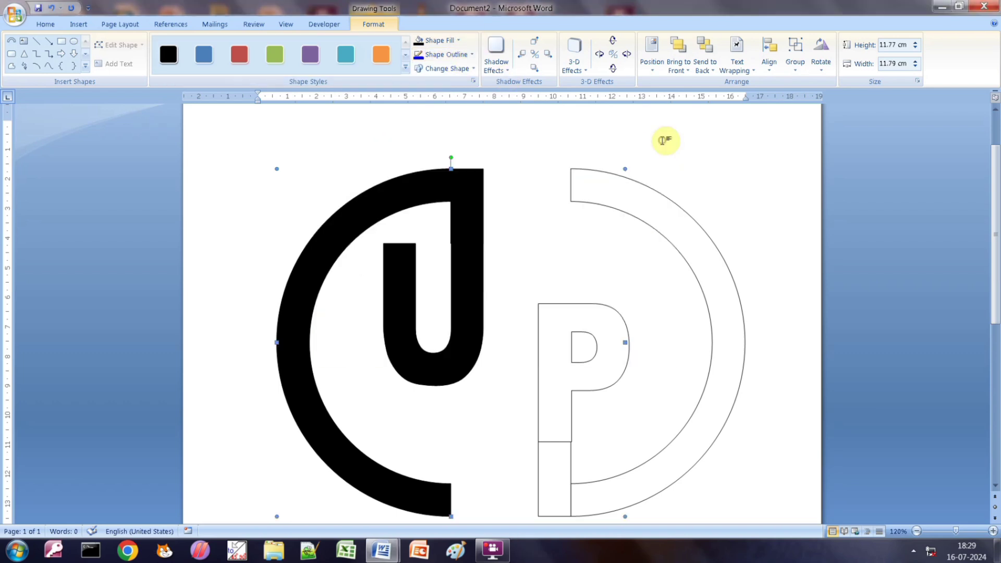
Remove the outline from the grouped U and left half ring
{"action": "left_click", "coordinate": [451, 56]}
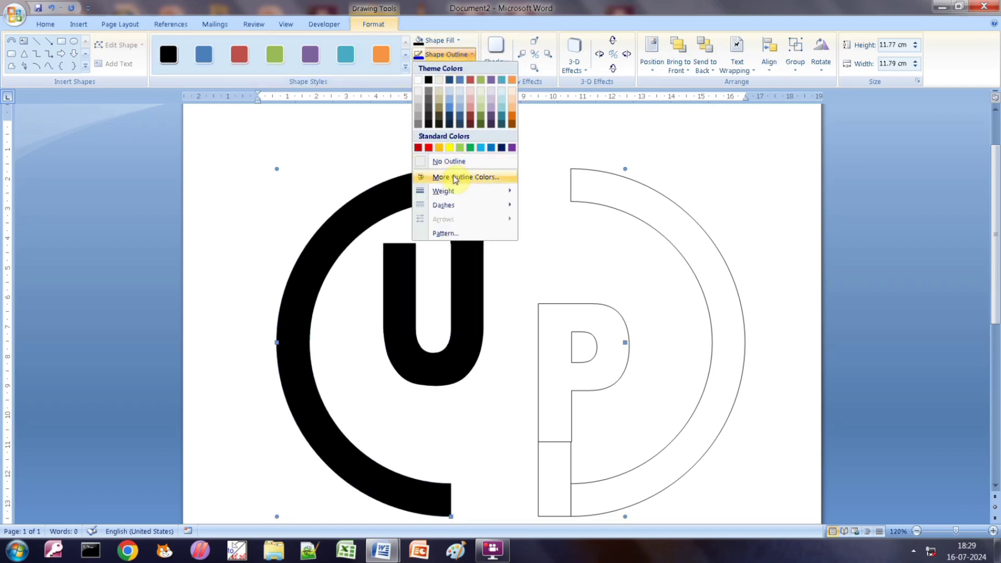
{"action": "left_click", "coordinate": [448, 55]}
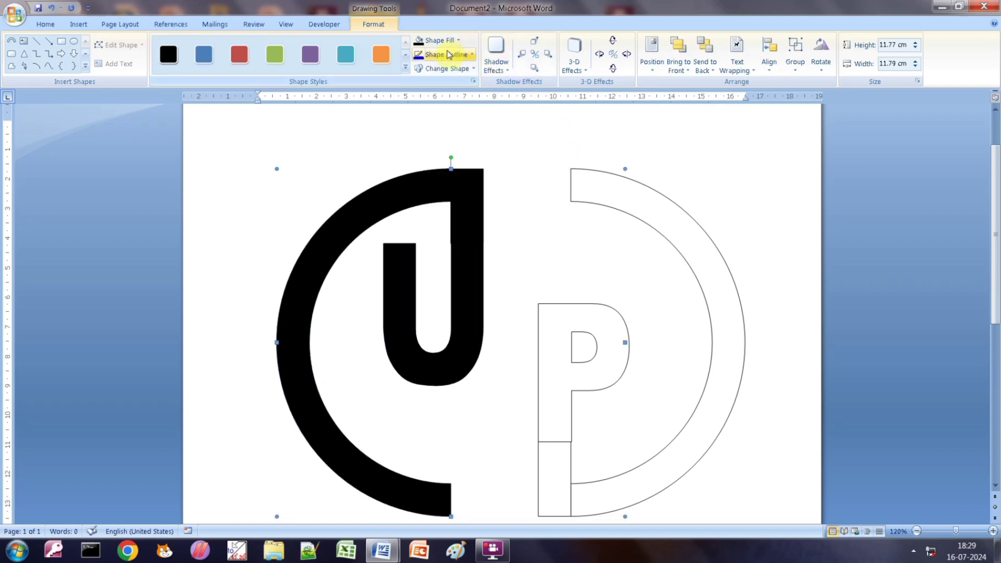
{"action": "left_click", "coordinate": [441, 55]}
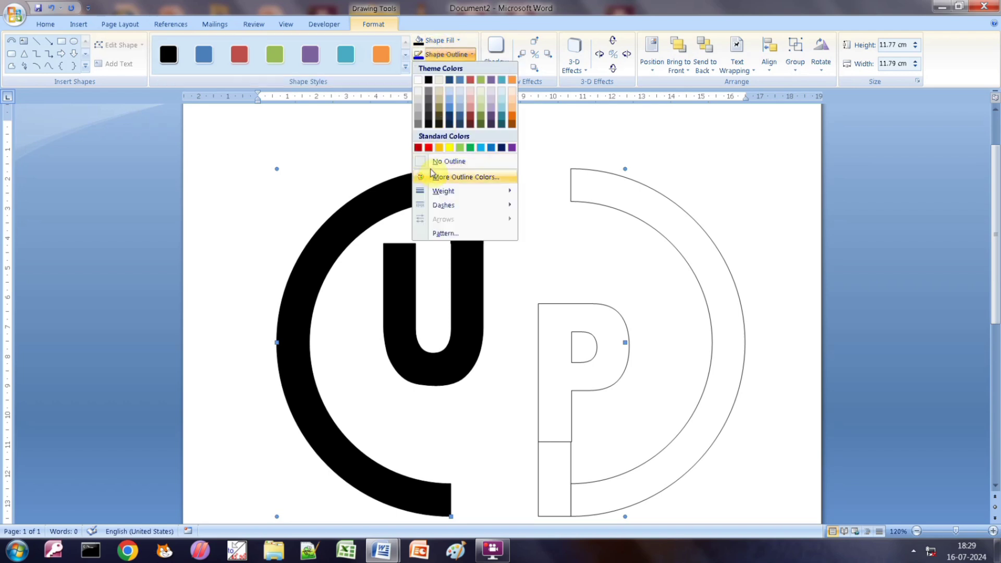
{"action": "left_click", "coordinate": [430, 167]}
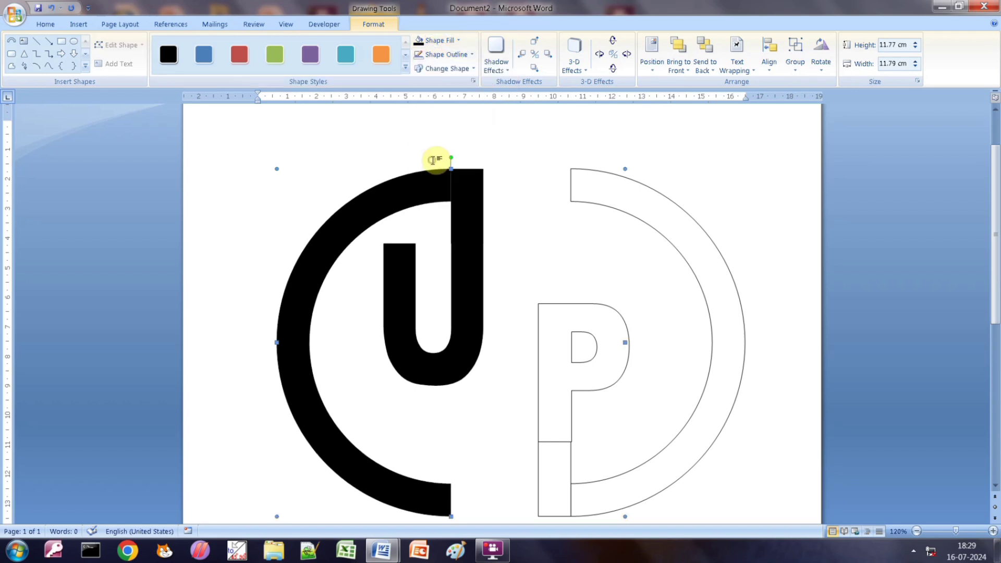
Fill the grouped U and left half ring with the Early Sunset preset gradient, using horizontal shading
{"action": "left_click", "coordinate": [440, 41]}
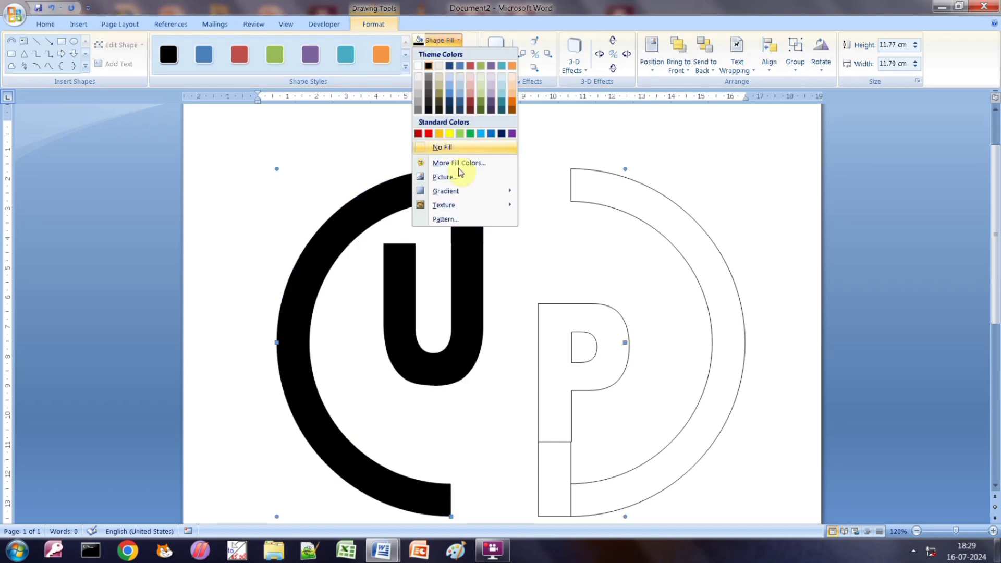
{"action": "mouse_move", "coordinate": [459, 192]}
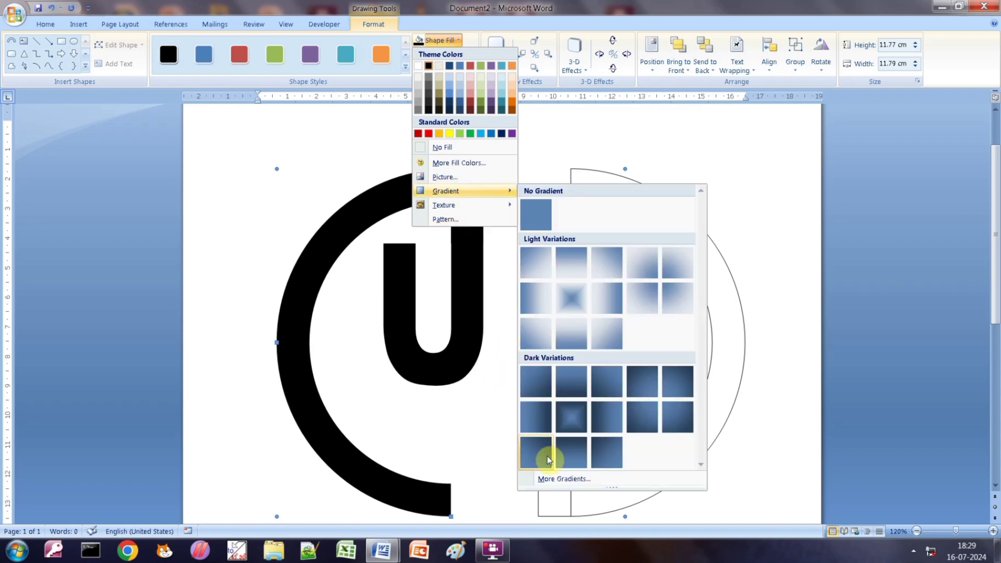
{"action": "left_click", "coordinate": [588, 484]}
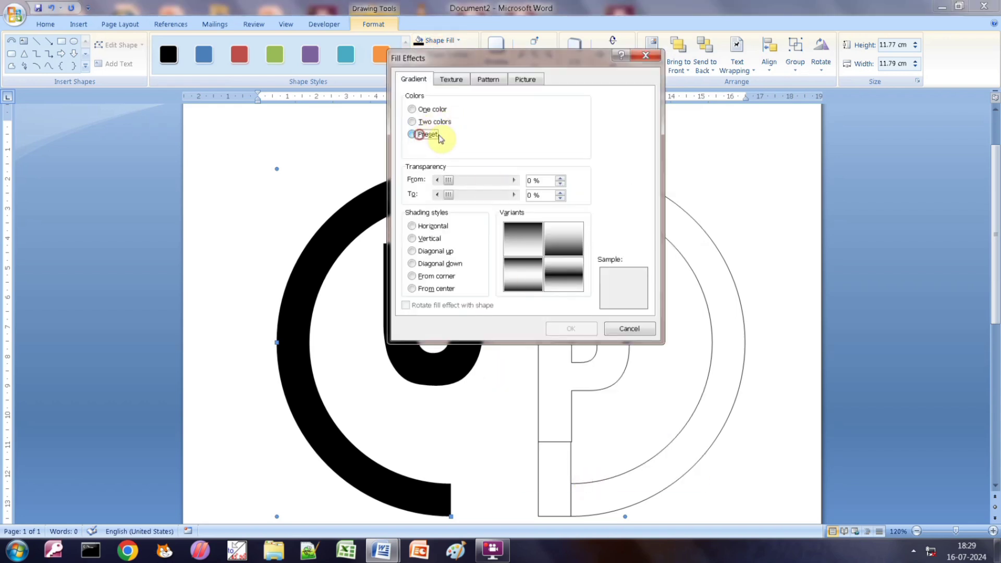
{"action": "left_click", "coordinate": [412, 134]}
{"action": "left_click", "coordinate": [571, 328]}
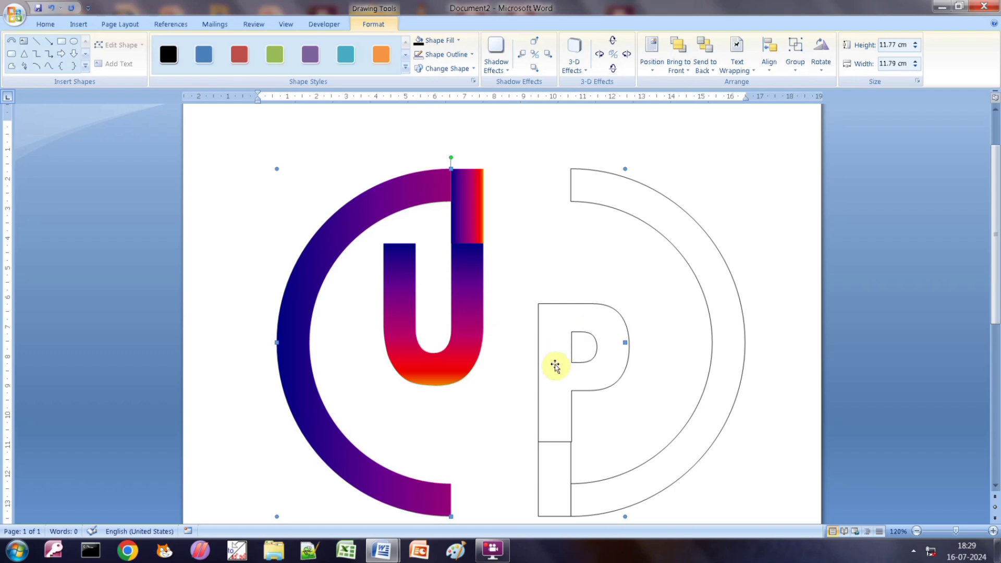
Fill the grouped P and right half ring with black
{"action": "left_click", "coordinate": [538, 224]}
{"action": "left_click", "coordinate": [562, 359]}
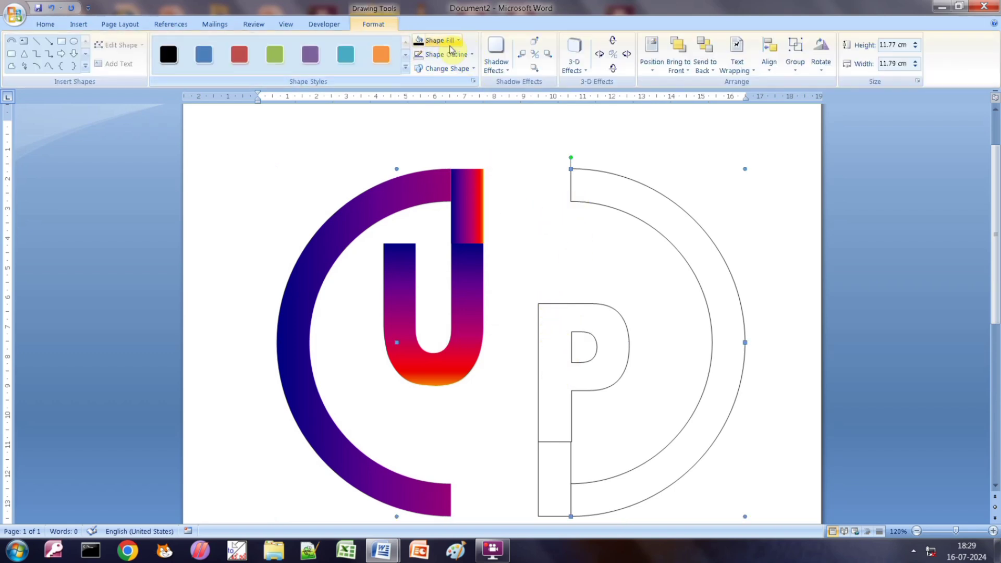
{"action": "left_click", "coordinate": [443, 40]}
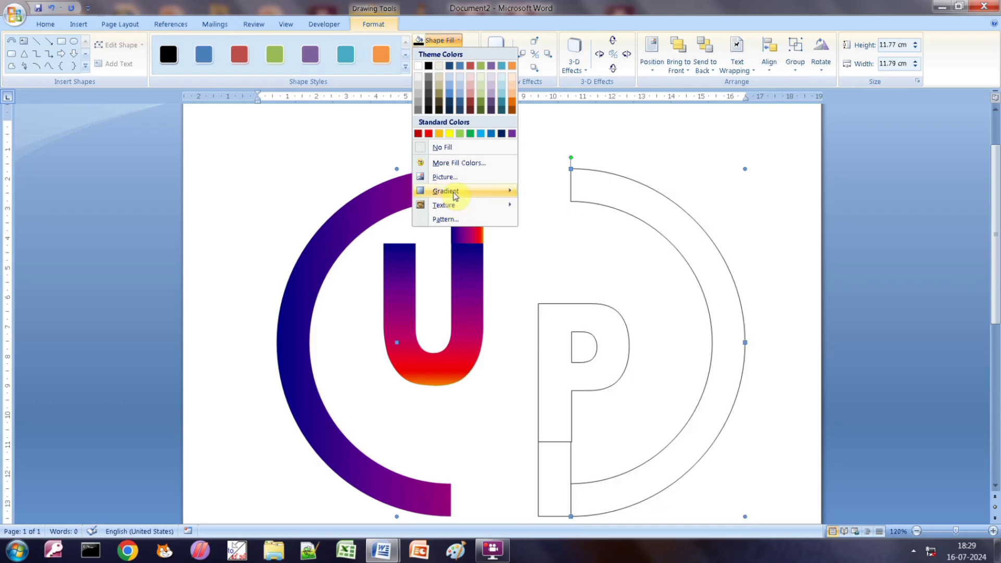
{"action": "left_click", "coordinate": [433, 70]}
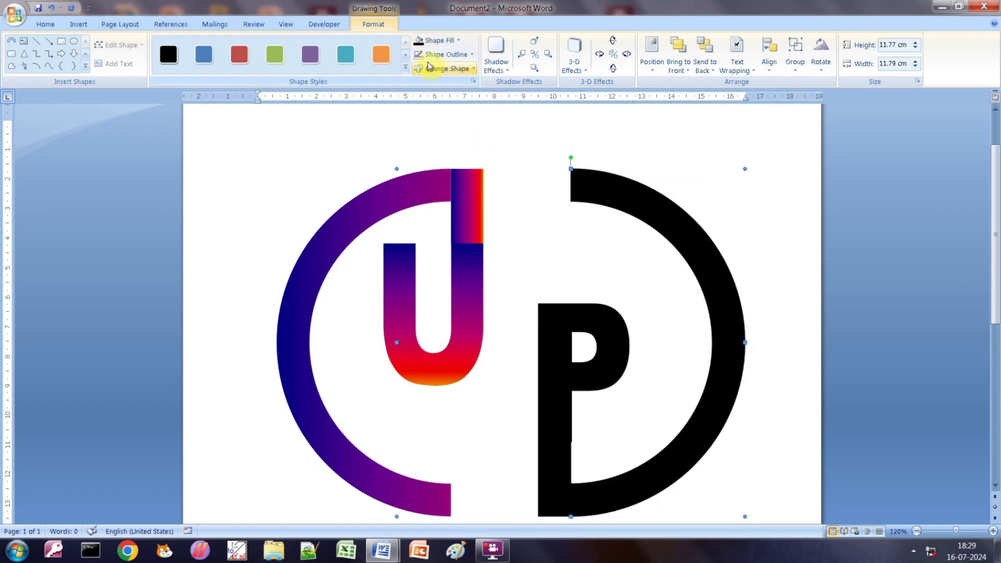
Remove the outline from the grouped P and right half ring
{"action": "left_click", "coordinate": [441, 41]}
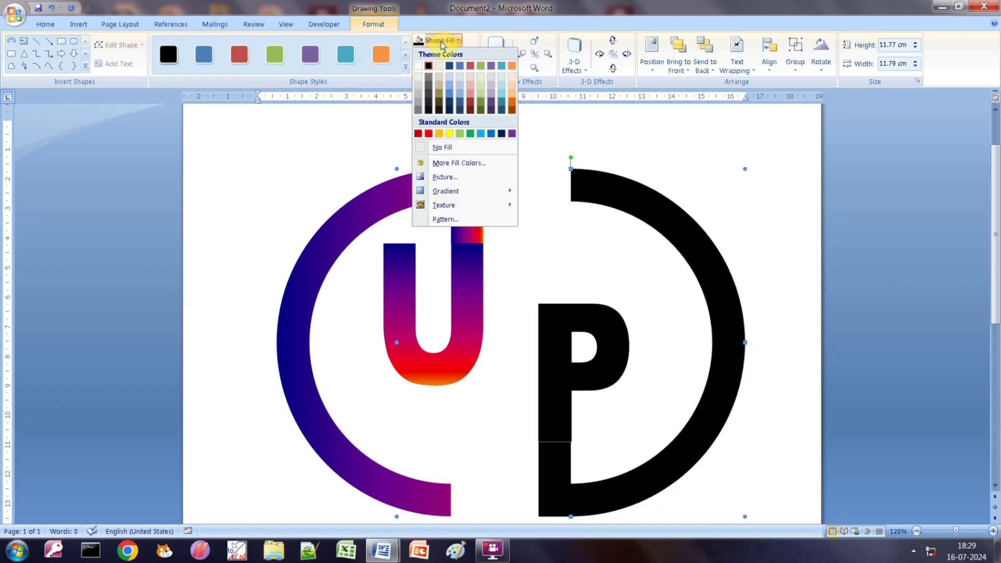
{"action": "left_click", "coordinate": [600, 102]}
{"action": "left_click", "coordinate": [446, 54]}
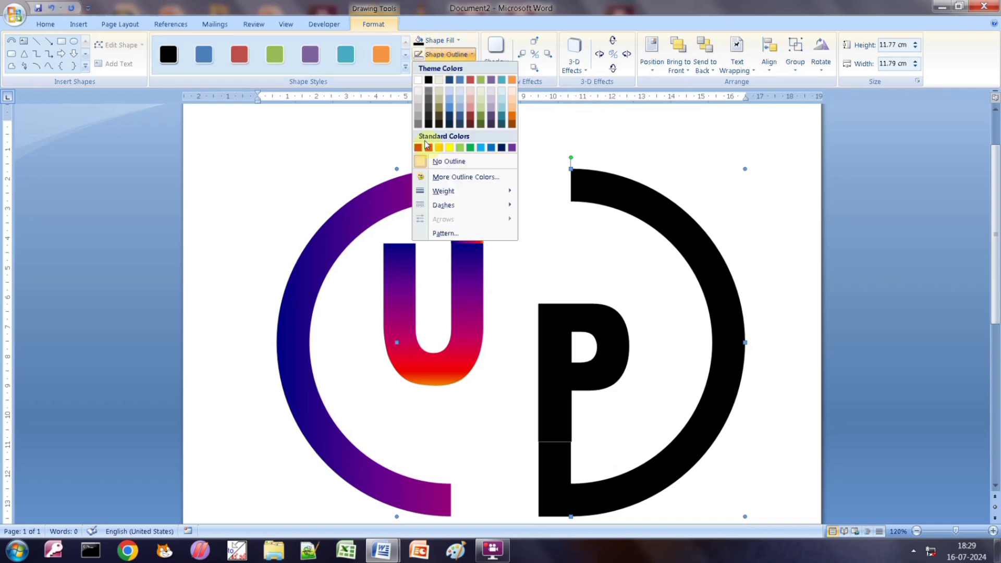
{"action": "left_click", "coordinate": [436, 161]}
{"action": "left_click", "coordinate": [552, 242]}
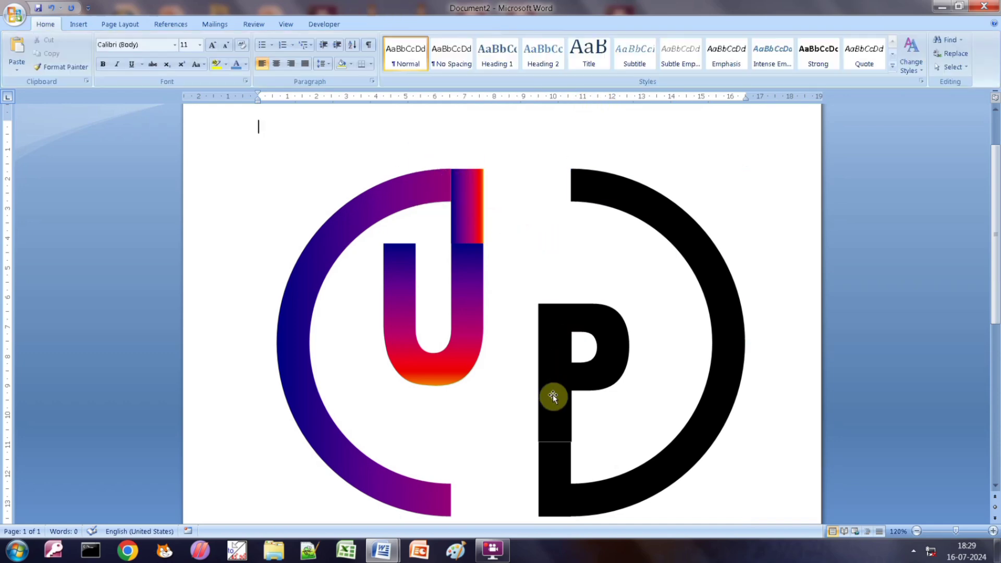
Fill the grouped P and right half ring with the Early Sunset preset gradient, using horizontal shading
{"action": "left_click", "coordinate": [554, 397]}
{"action": "left_click", "coordinate": [441, 40]}
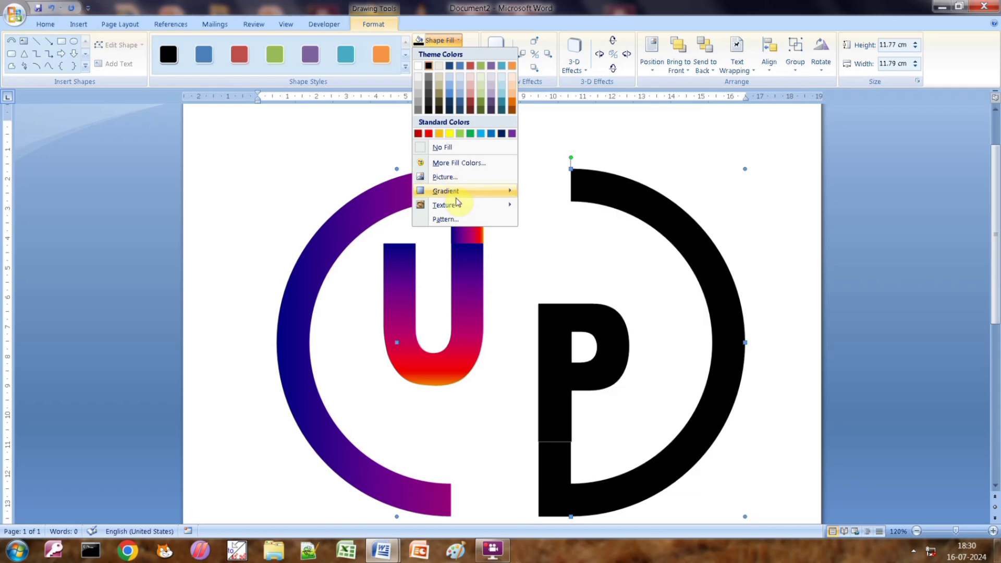
{"action": "mouse_move", "coordinate": [458, 193]}
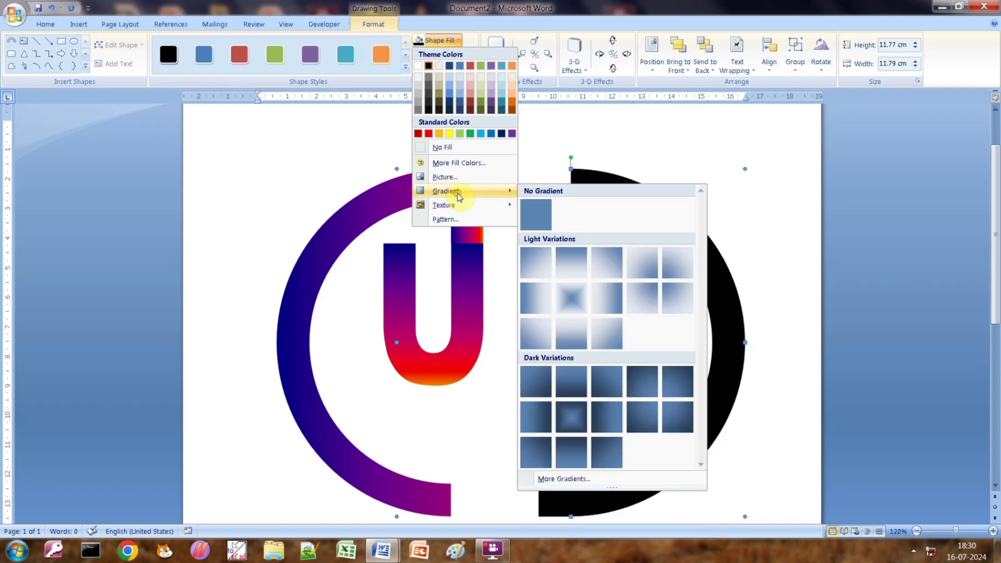
{"action": "left_click", "coordinate": [541, 478]}
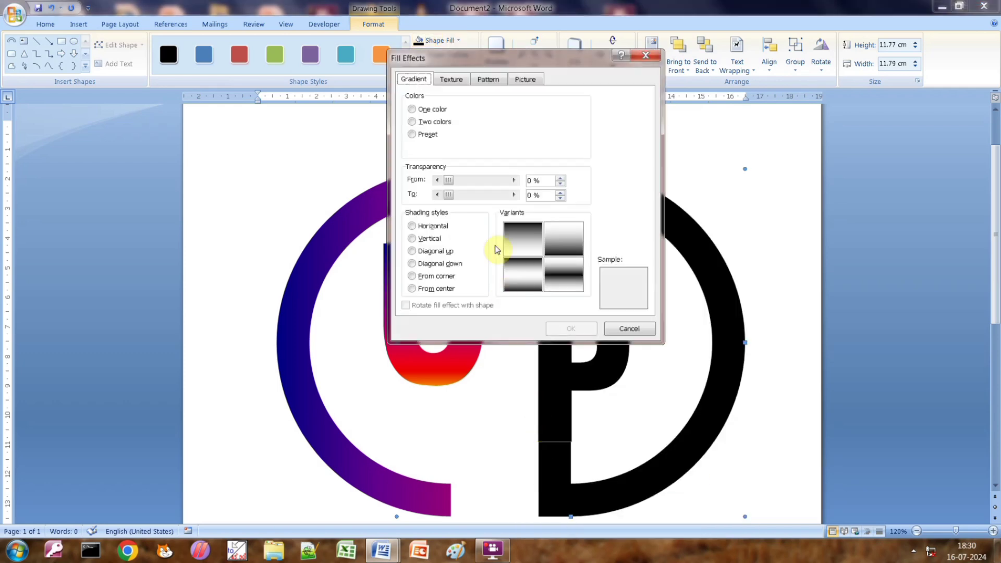
{"action": "left_click", "coordinate": [428, 134]}
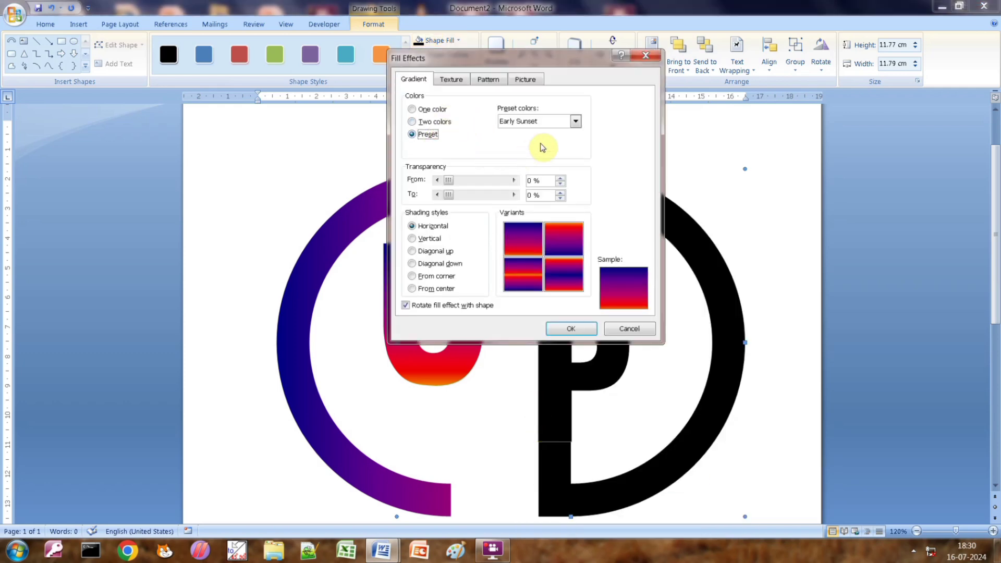
{"action": "left_click", "coordinate": [594, 330]}
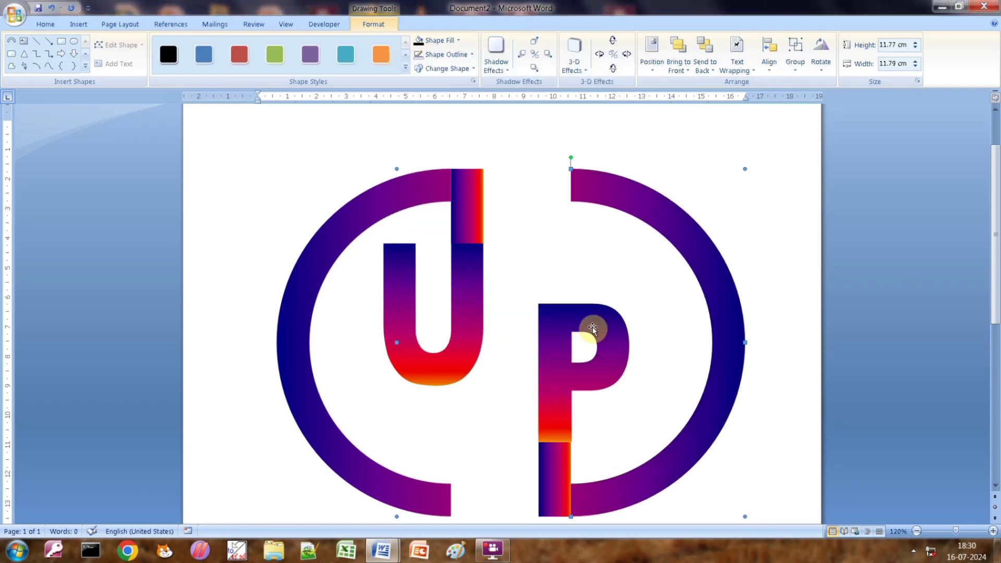
Nudge the grouped P and right half ring horizontally toward the U, leaving only a narrow gap between the two letters
{"action": "left_click", "coordinate": [781, 255]}
{"action": "left_click", "coordinate": [730, 290]}
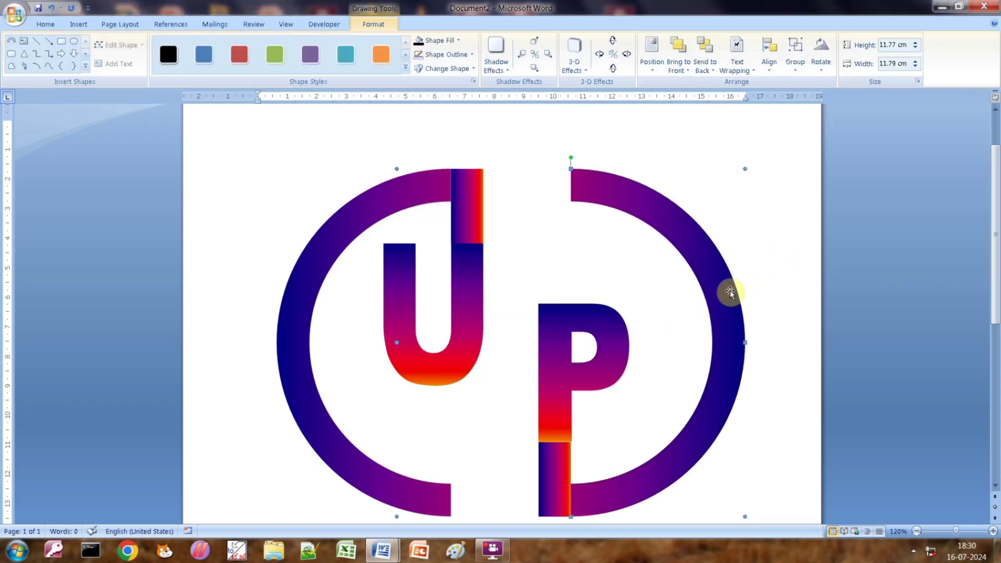
{"action": "key", "text": "Left"}
{"action": "key", "text": "Left"}
{"action": "key", "text": "Left"}
{"action": "key", "text": "Left"}
{"action": "key", "text": "Left"}
{"action": "key", "text": "Left"}
{"action": "key", "text": "Left"}
{"action": "key", "text": "Left"}
{"action": "key", "text": "Left"}
{"action": "key", "text": "Left"}
{"action": "key", "text": "Left"}
{"action": "key", "text": "Left"}
{"action": "key", "text": "Left"}
{"action": "key", "text": "Left"}
{"action": "key", "text": "Left"}
{"action": "key", "text": "Left"}
{"action": "key", "text": "Left"}
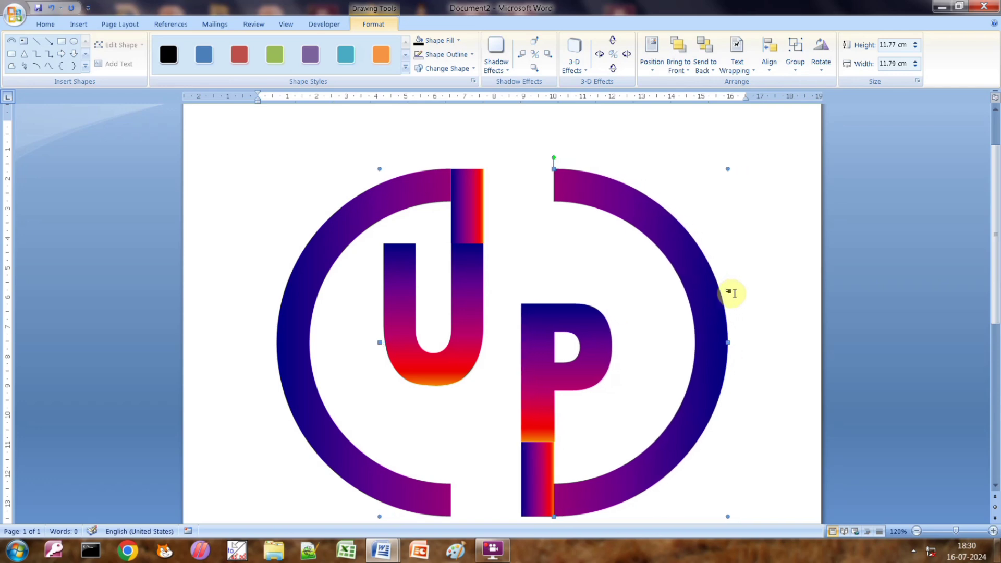
{"action": "key", "text": "Left"}
{"action": "key", "text": "Left"}
{"action": "key", "text": "Left"}
{"action": "key", "text": "Left"}
{"action": "key", "text": "Left"}
{"action": "key", "text": "Left"}
{"action": "key", "text": "Left"}
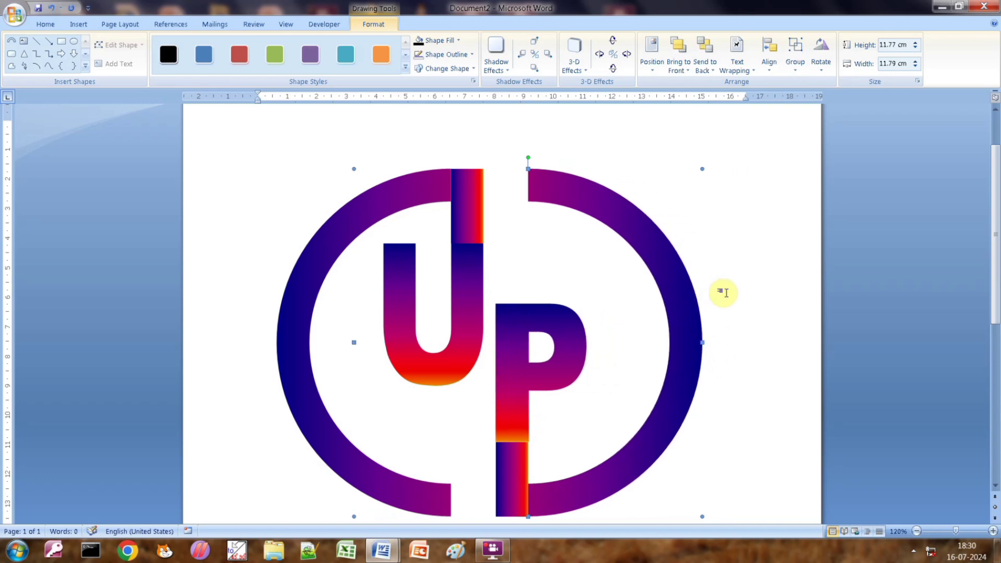
{"action": "key", "text": "Left"}
{"action": "key", "text": "Left"}
{"action": "key", "text": "Left"}
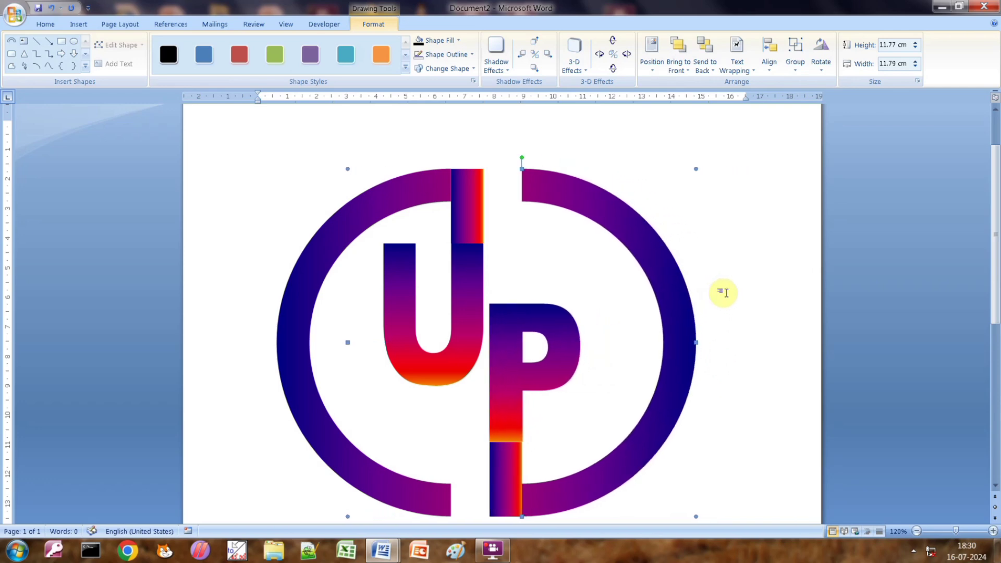
{"action": "left_click", "coordinate": [718, 213]}
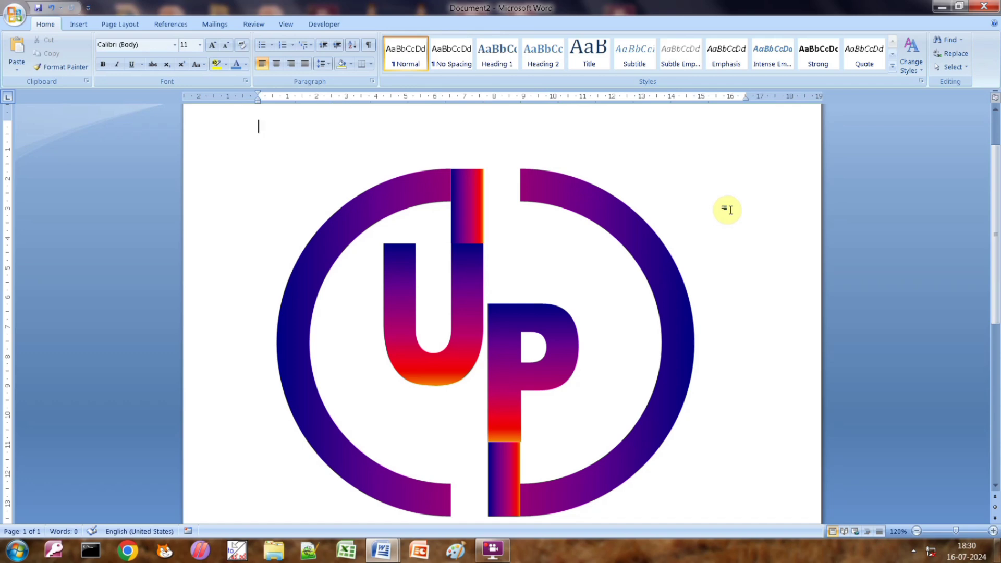
{"action": "left_click", "coordinate": [655, 253]}
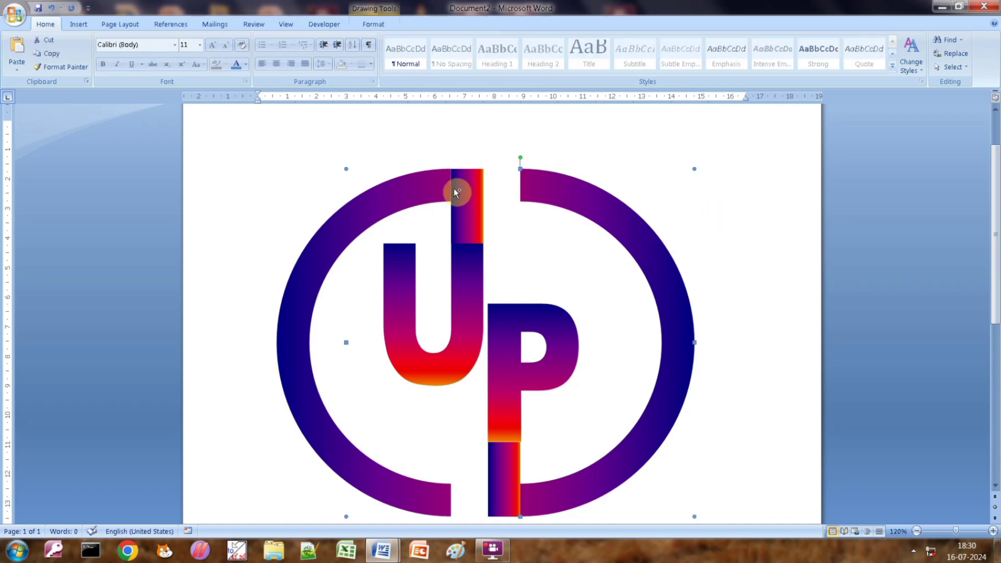
{"action": "left_click", "coordinate": [435, 179], "text": "shift"}
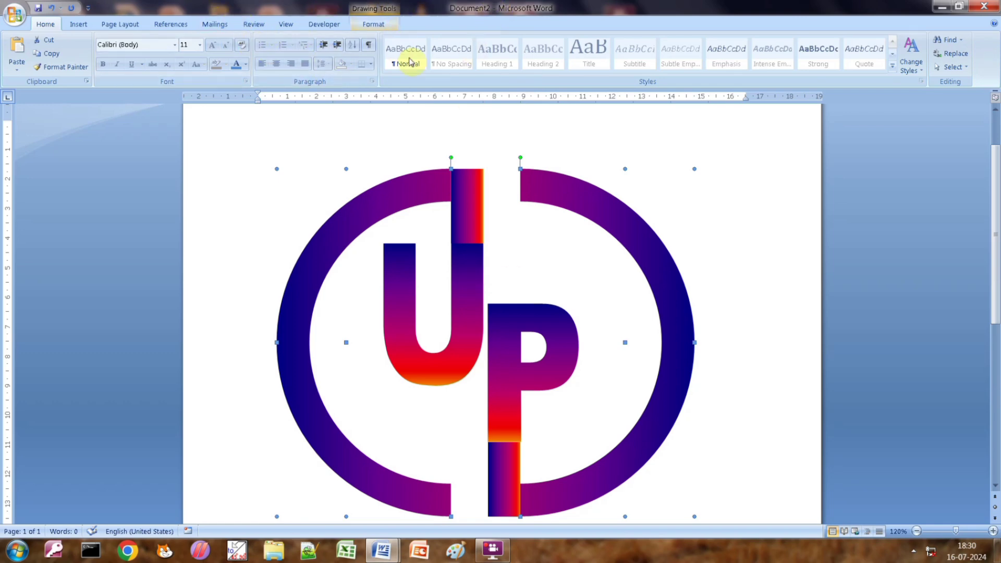
{"action": "left_click", "coordinate": [400, 112]}
Fill the page background with the Daybreak preset gradient, using horizontal shading
{"action": "left_click", "coordinate": [131, 26]}
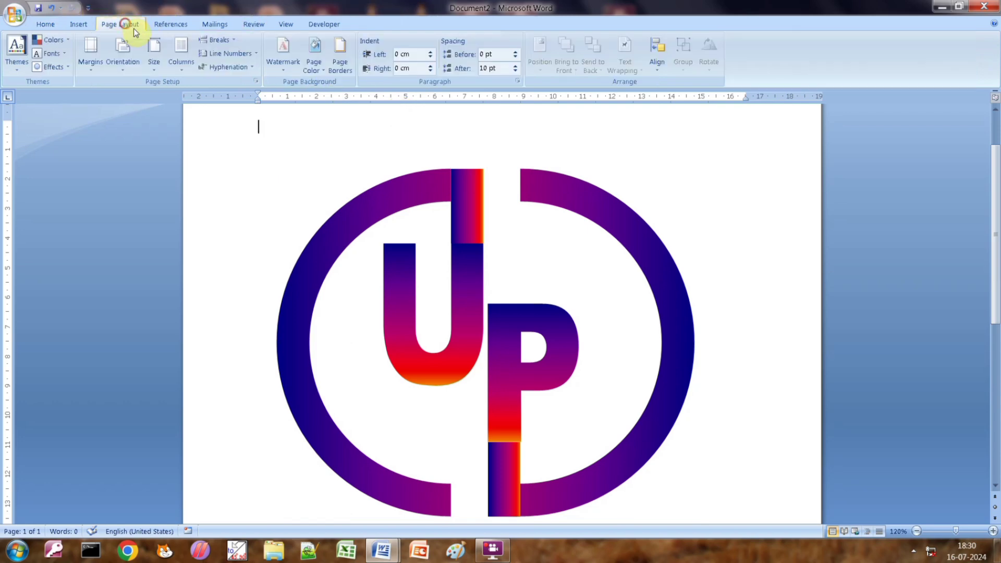
{"action": "left_click", "coordinate": [310, 69]}
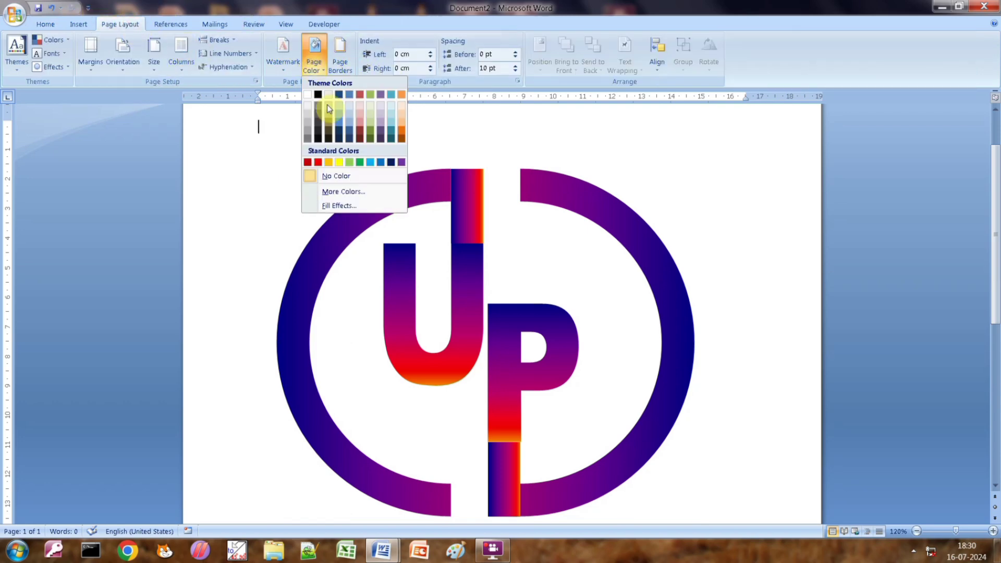
{"action": "left_click", "coordinate": [352, 205]}
{"action": "left_click", "coordinate": [436, 124]}
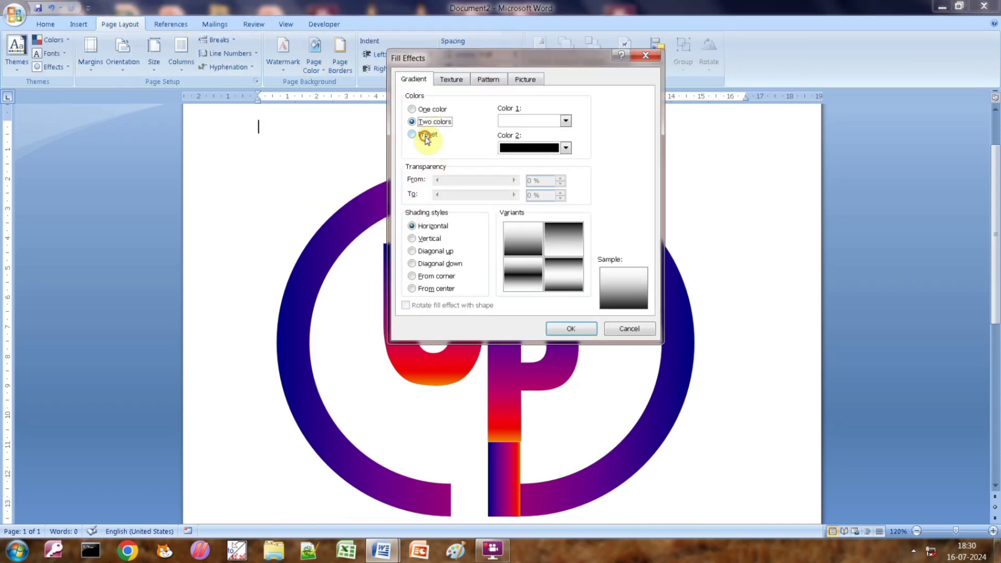
{"action": "left_click", "coordinate": [426, 134]}
{"action": "left_click", "coordinate": [575, 121]}
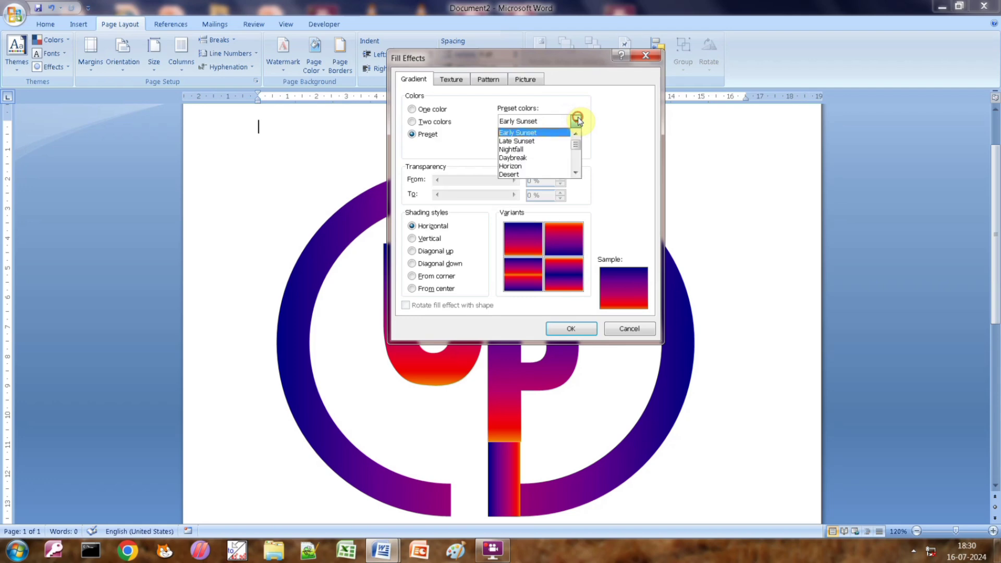
{"action": "scroll", "coordinate": [547, 172], "scroll_direction": "down", "scroll_amount": 1}
{"action": "scroll", "coordinate": [548, 172], "scroll_direction": "up", "scroll_amount": 1}
{"action": "left_click", "coordinate": [539, 172]}
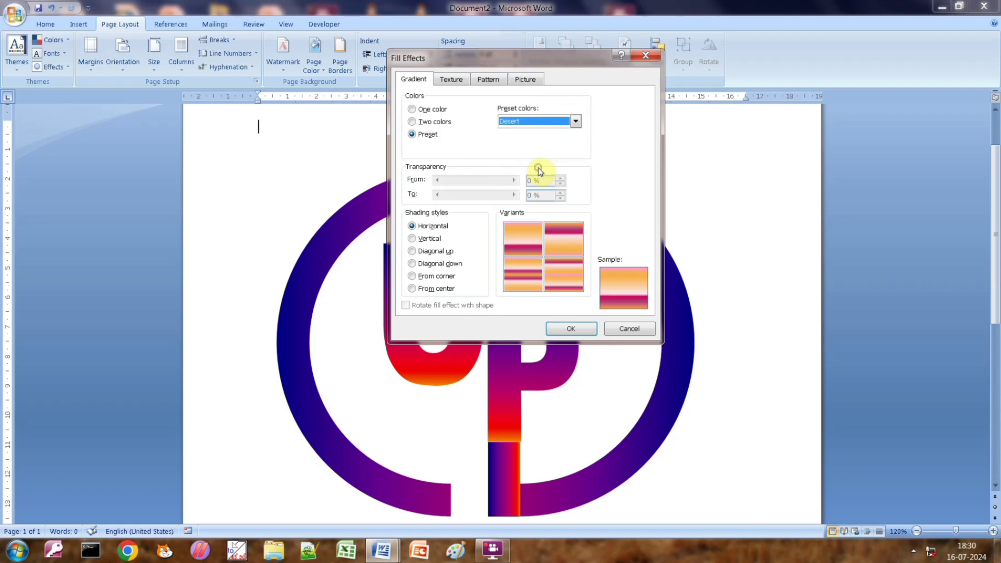
{"action": "left_click", "coordinate": [577, 122]}
{"action": "left_click", "coordinate": [569, 141]}
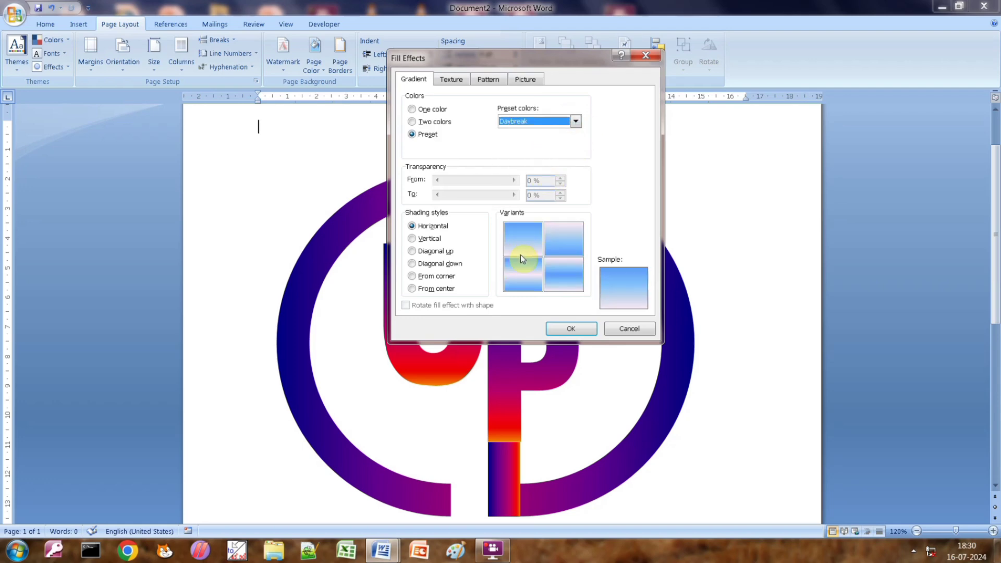
{"action": "left_click", "coordinate": [574, 328]}
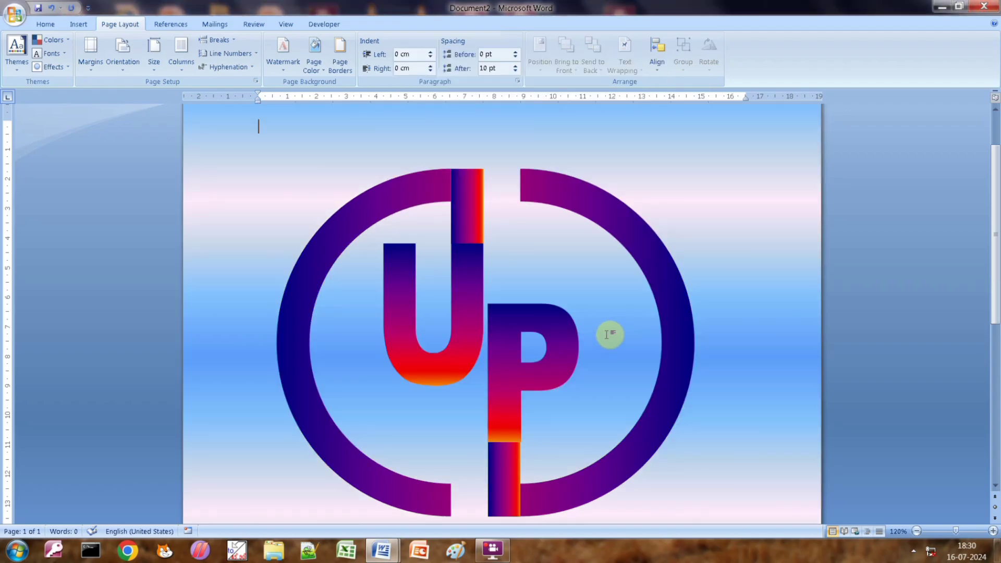